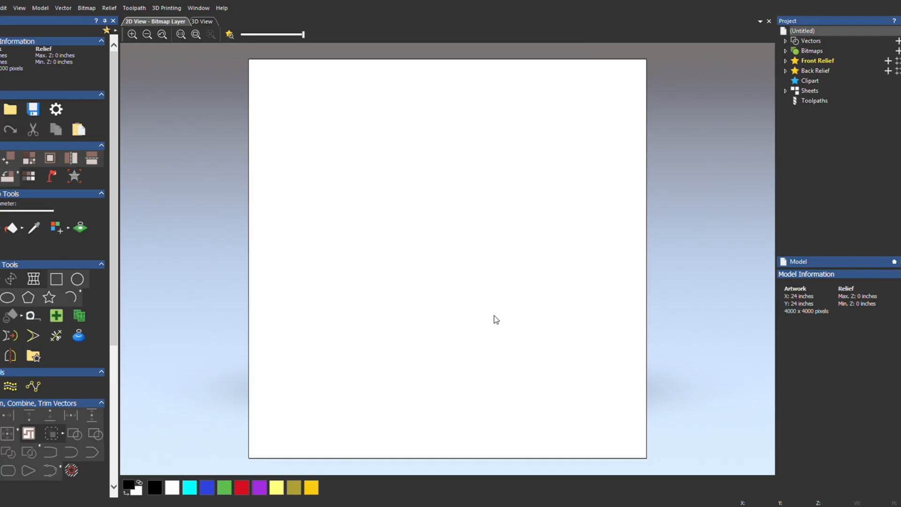
Draw a circle about 126 mm in diameter near the middle of the artwork.
click(76, 280)
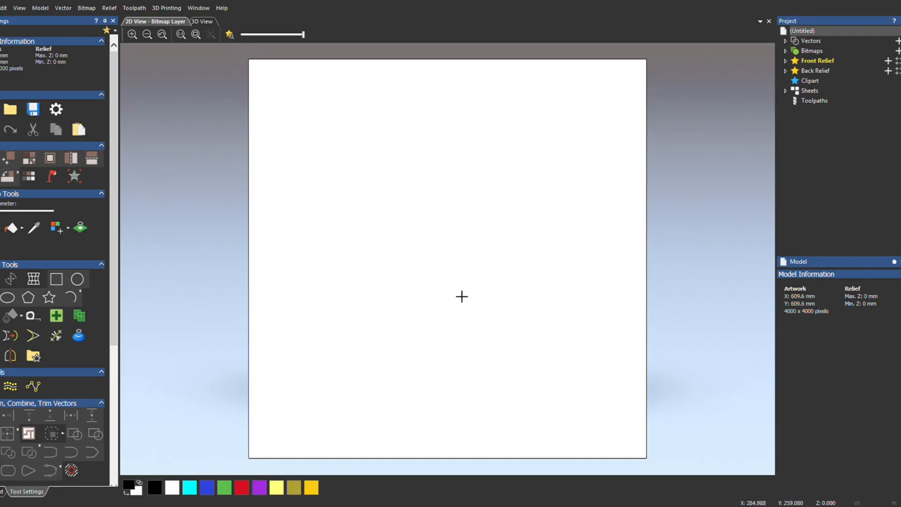
drag(463, 253, 504, 285)
key(Return)
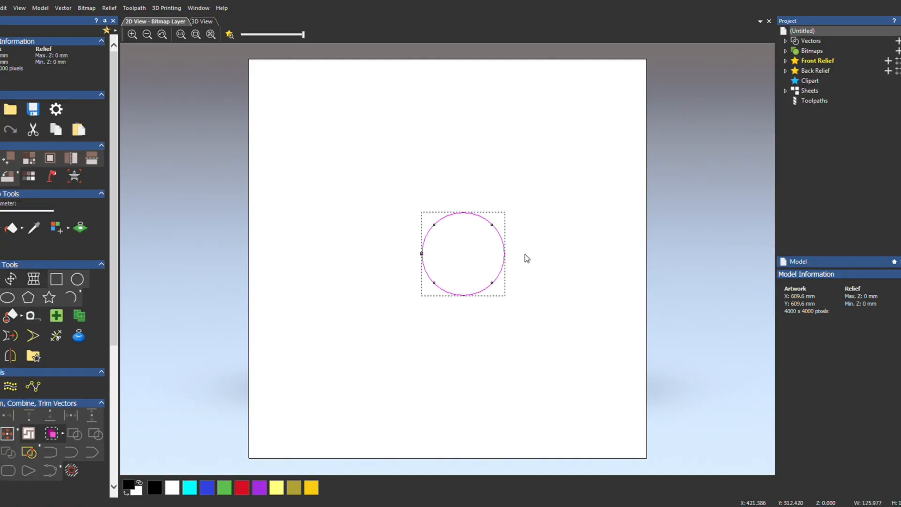
Give the circle a round profile with the Shape Editor and show the resulting dome in the isometric 3D view.
scroll(469, 263, up, 2)
scroll(37, 345, down, 5)
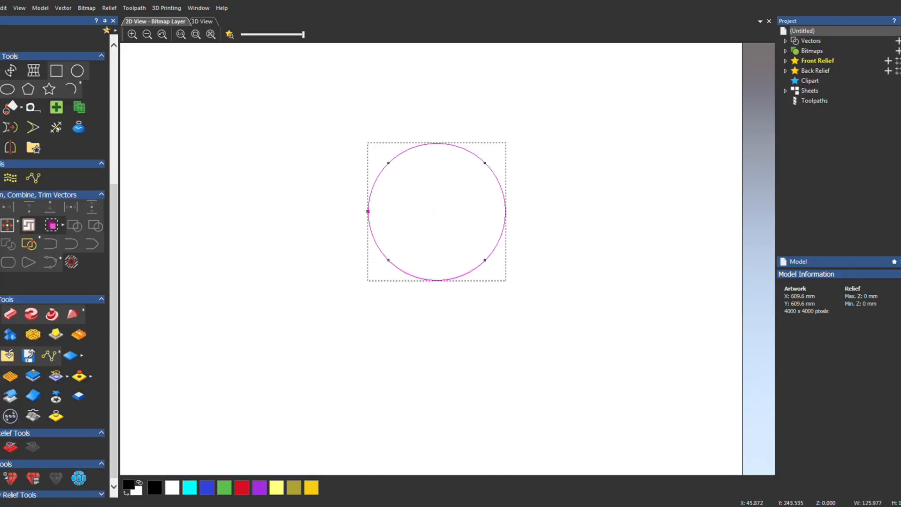
click(31, 314)
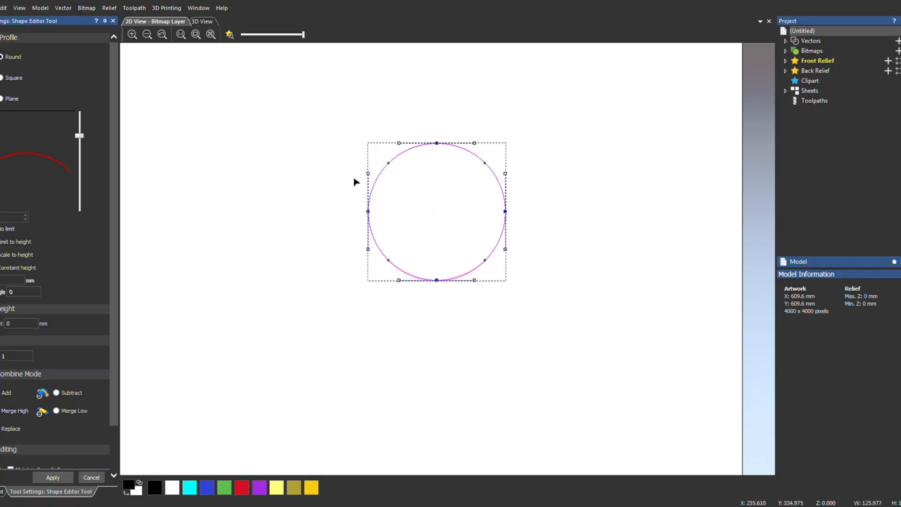
click(230, 34)
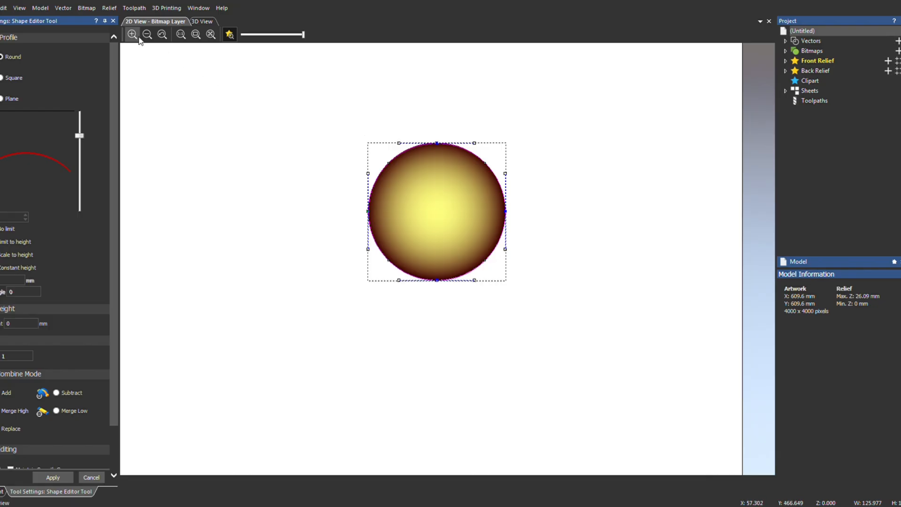
click(201, 22)
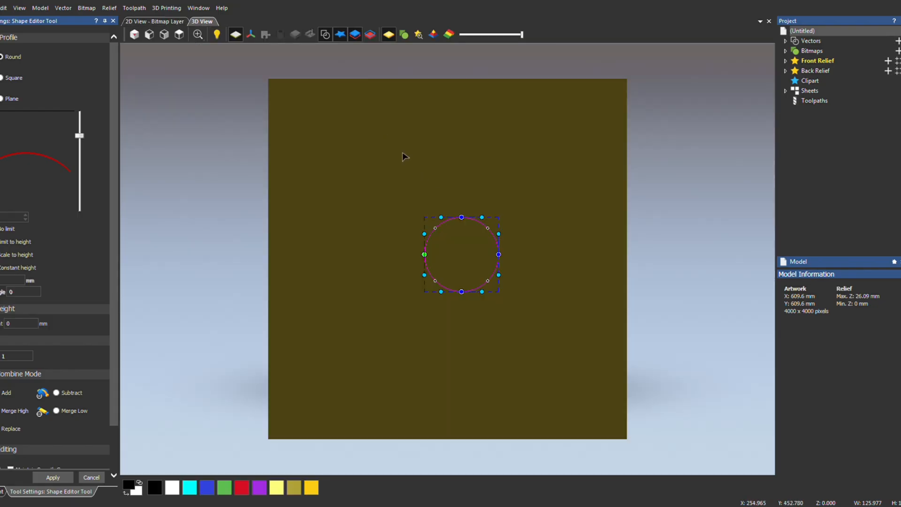
click(135, 35)
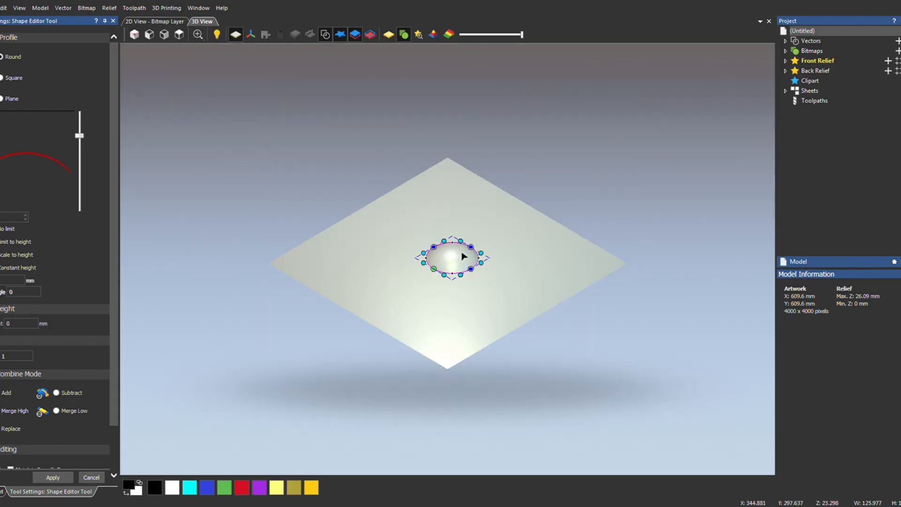
scroll(468, 252, up, 4)
click(521, 296)
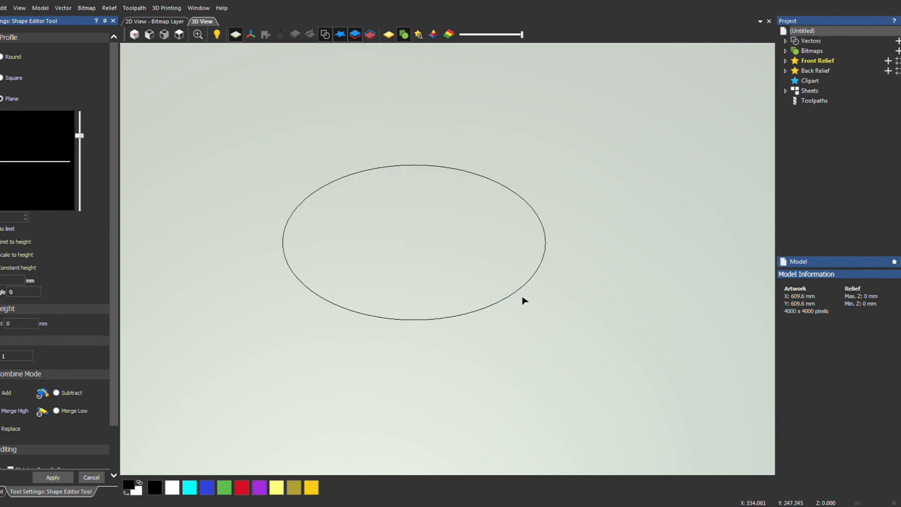
click(519, 294)
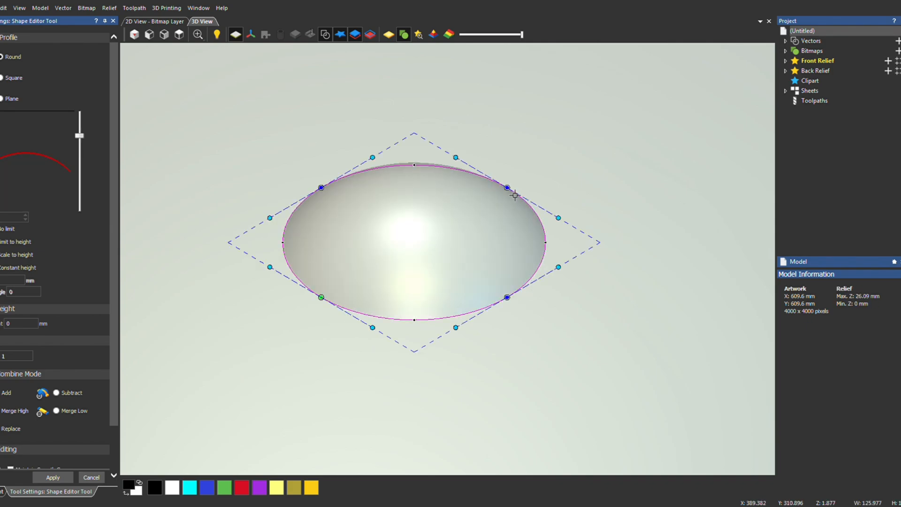
Reshape the domed circle into a crescent by moving its right node inward and stretching its top node upward.
drag(514, 196, 428, 247)
click(178, 34)
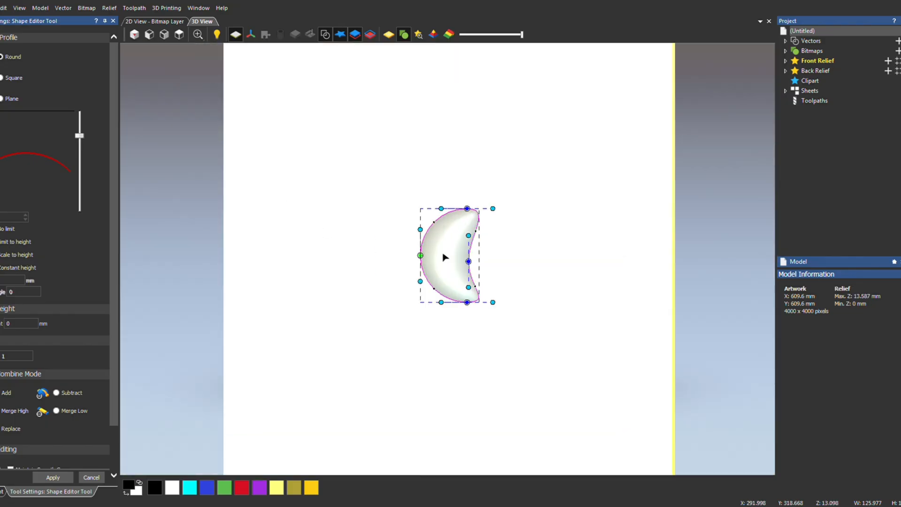
scroll(444, 257, up, 3)
drag(489, 165, 483, 117)
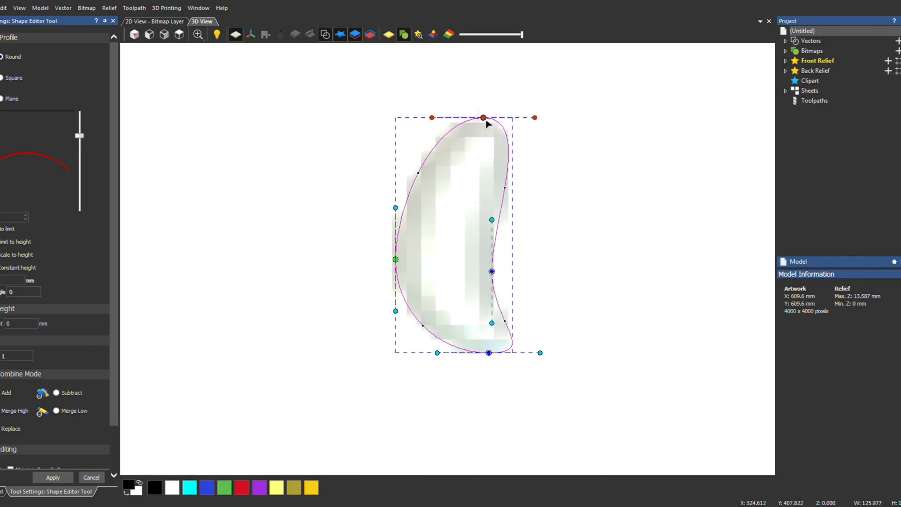
Increase the crescent's round profile angle and view the relief isometrically.
drag(79, 140, 79, 127)
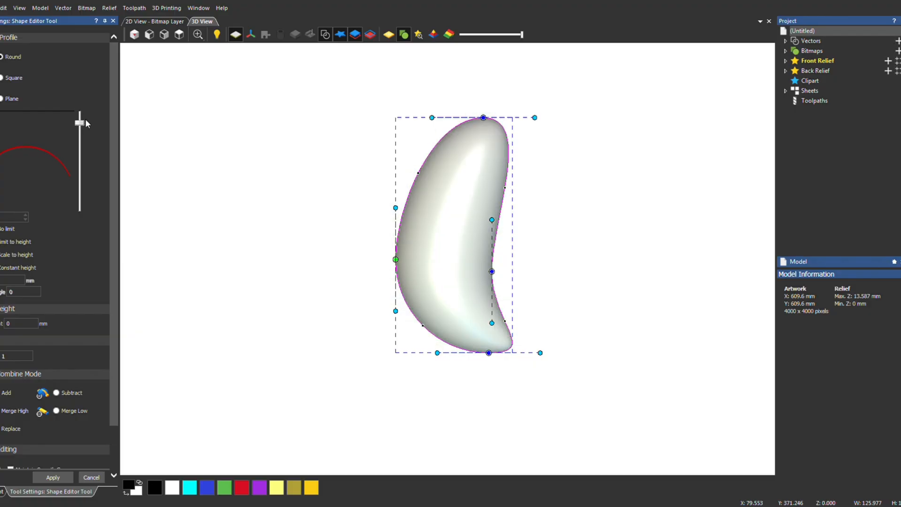
click(134, 34)
scroll(477, 263, up, 5)
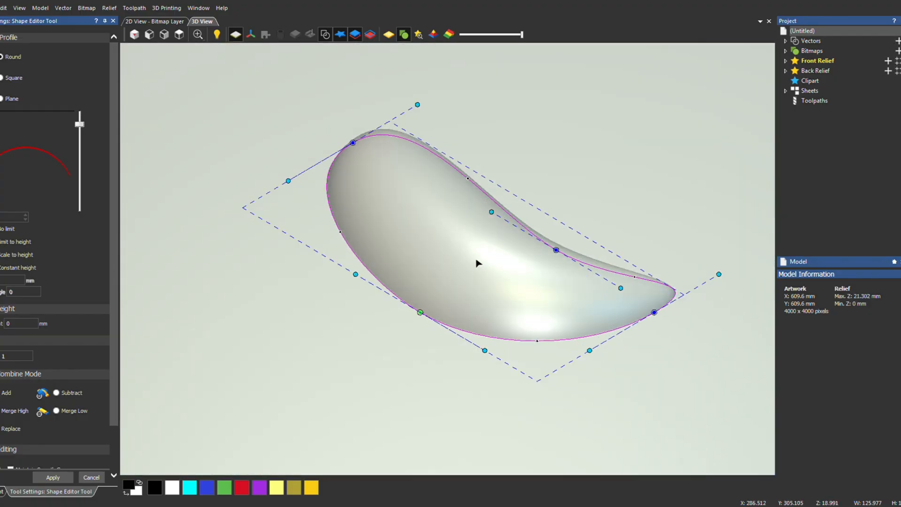
Limit the crescent's relief to a height of 10 mm.
click(4, 241)
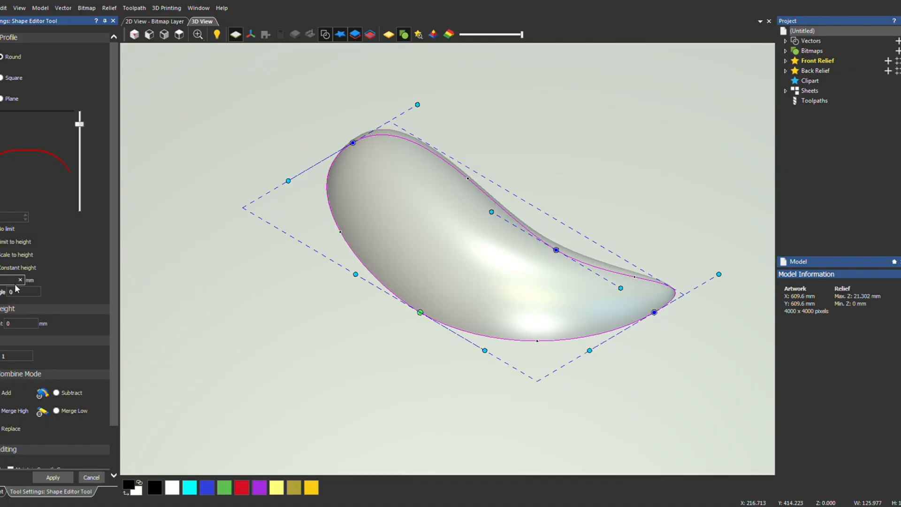
text(1)
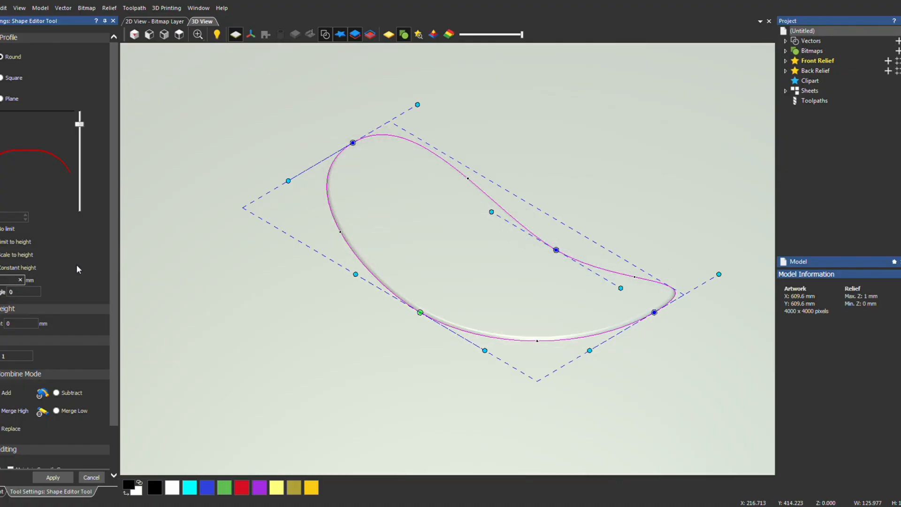
text(0)
scroll(488, 266, up, 3)
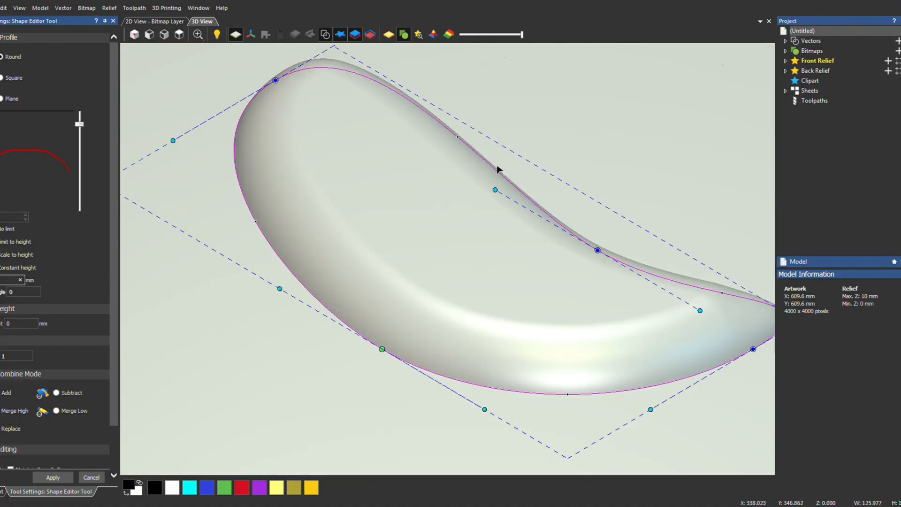
Inspect the height-limited crescent from the front, steepen its round profile angle, and return to the isometric view.
click(164, 34)
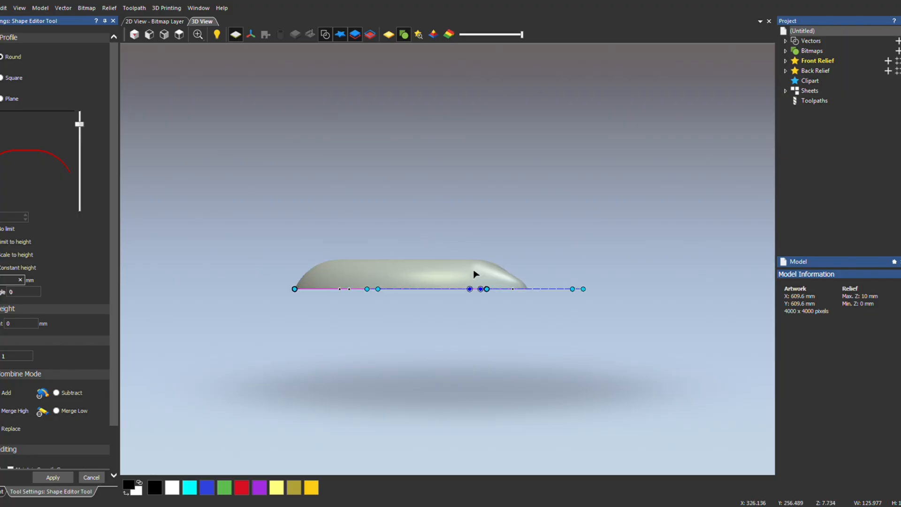
scroll(475, 274, up, 2)
scroll(332, 263, up, 2)
drag(82, 126, 81, 113)
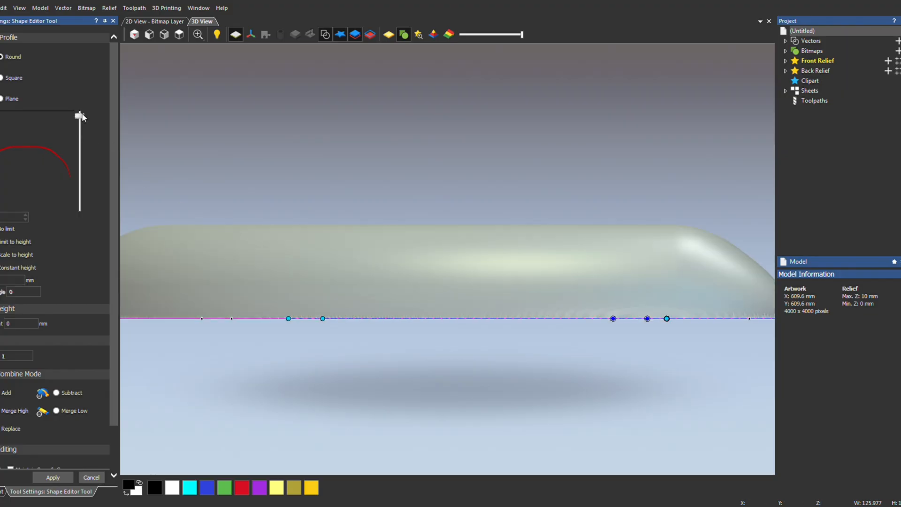
click(134, 35)
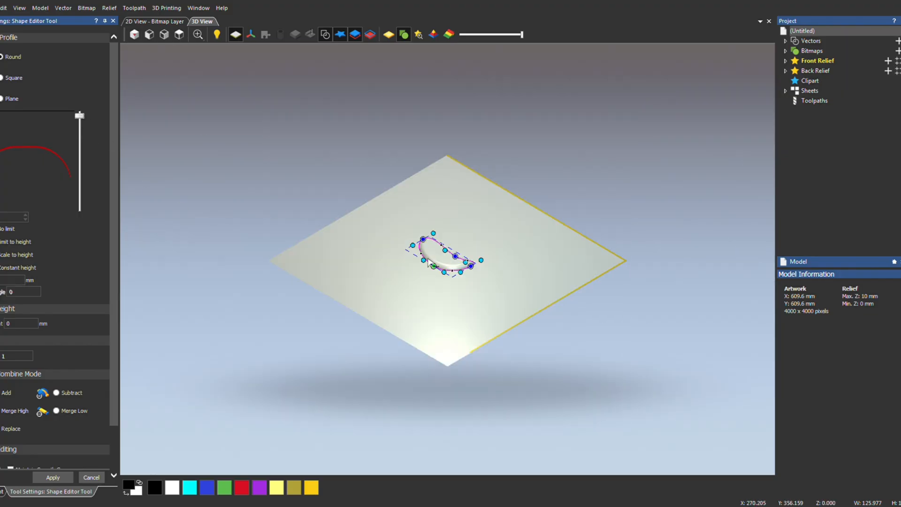
scroll(429, 265, up, 5)
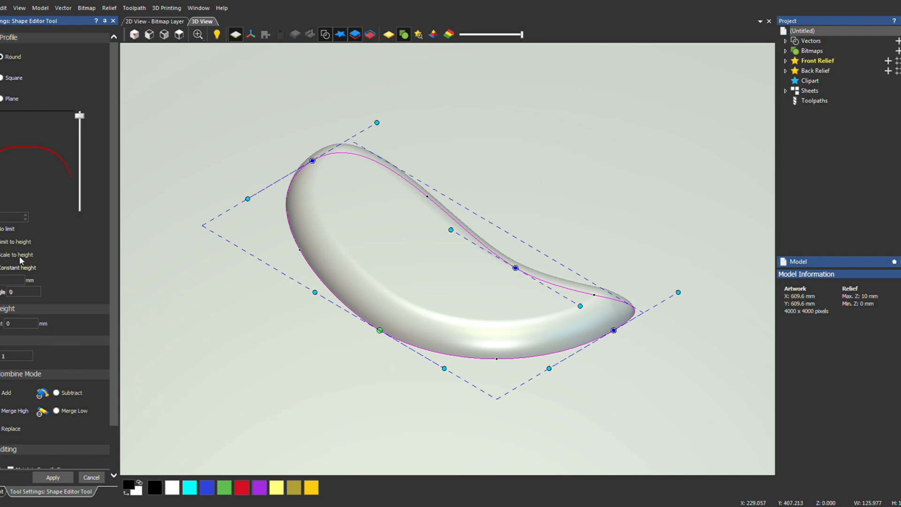
Switch the crescent to Scale to height and raise its round profile angle to the maximum.
click(6, 254)
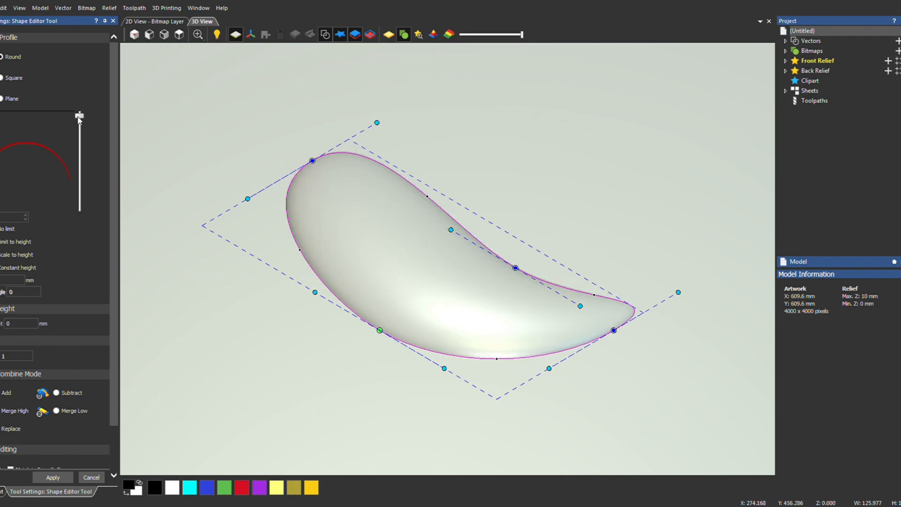
drag(79, 119, 79, 115)
click(179, 35)
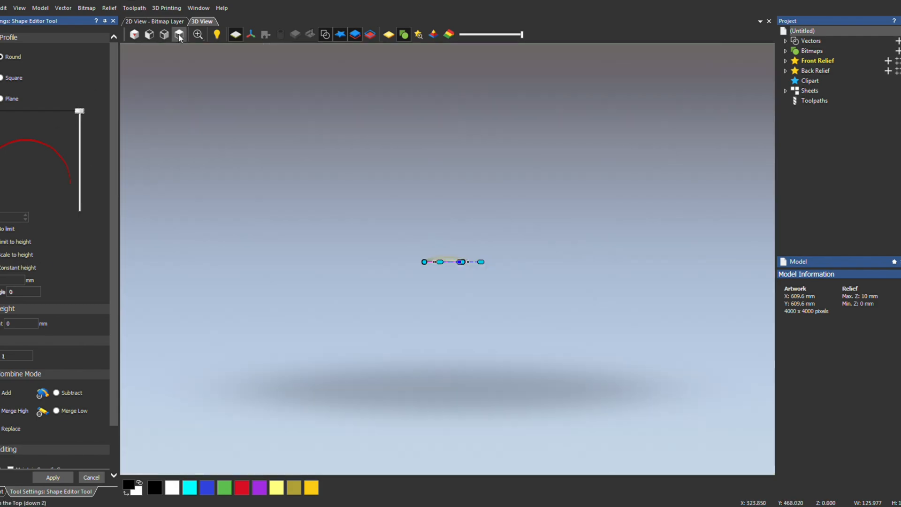
scroll(461, 248, up, 5)
click(132, 35)
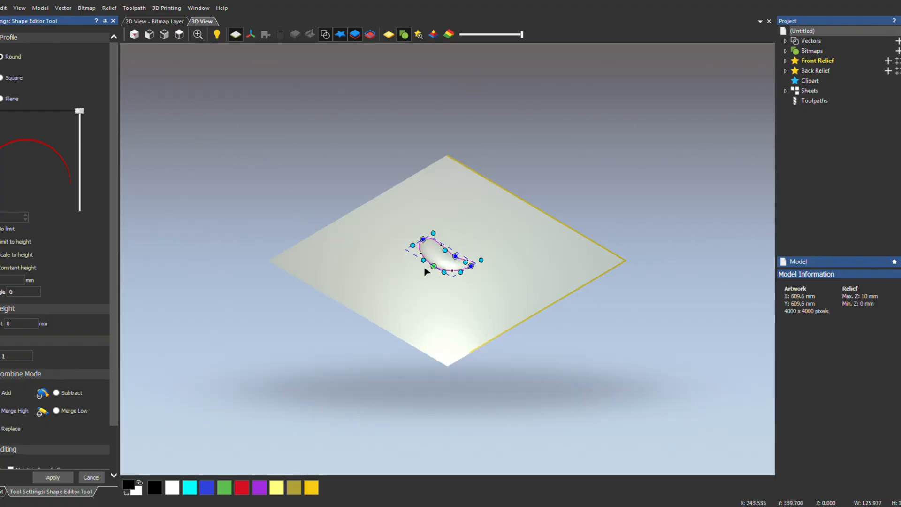
scroll(460, 252, up, 5)
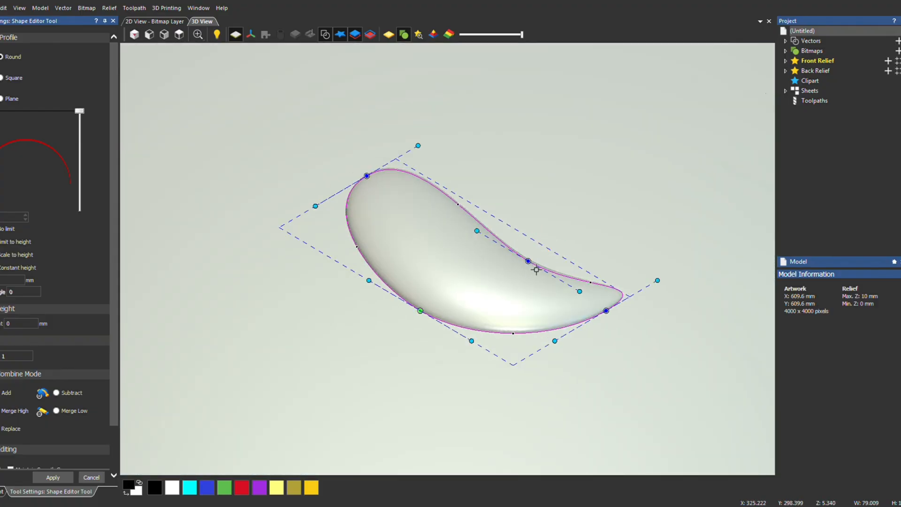
Pull the crescent's left start node far outward to turn the shape into a broad, pointed fin.
click(542, 243)
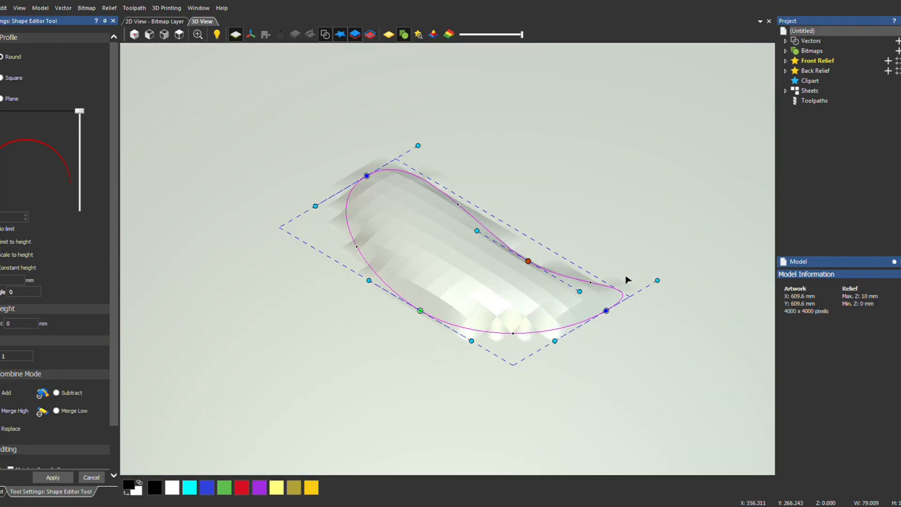
click(608, 313)
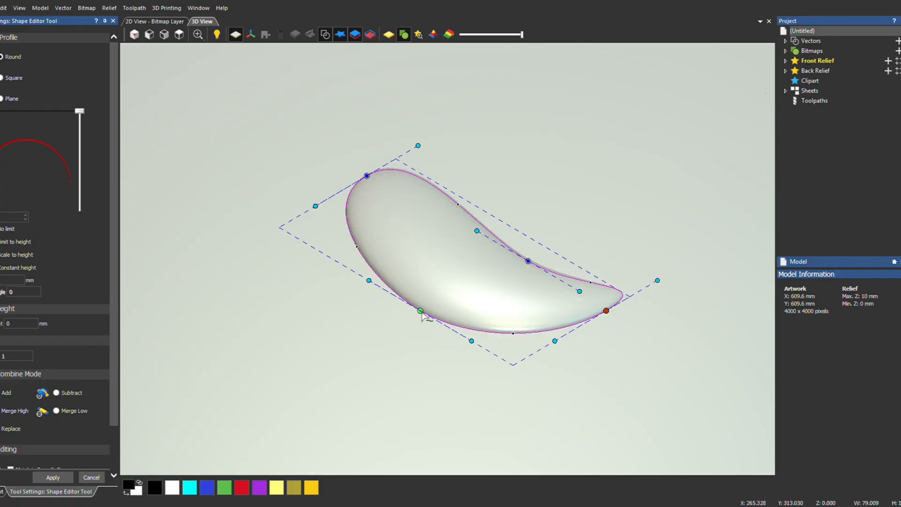
drag(471, 341, 427, 353)
scroll(454, 292, down, 2)
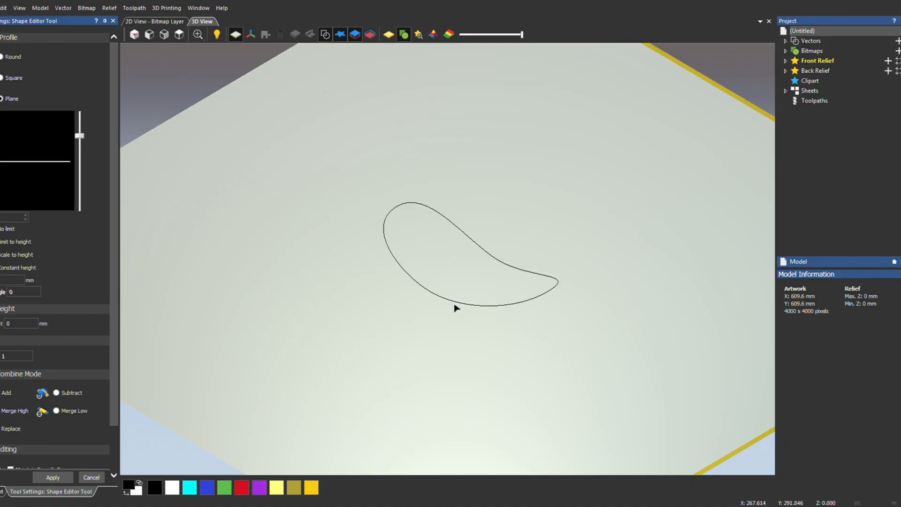
click(454, 307)
drag(435, 296, 322, 387)
scroll(446, 315, down, 1)
scroll(448, 377, up, 1)
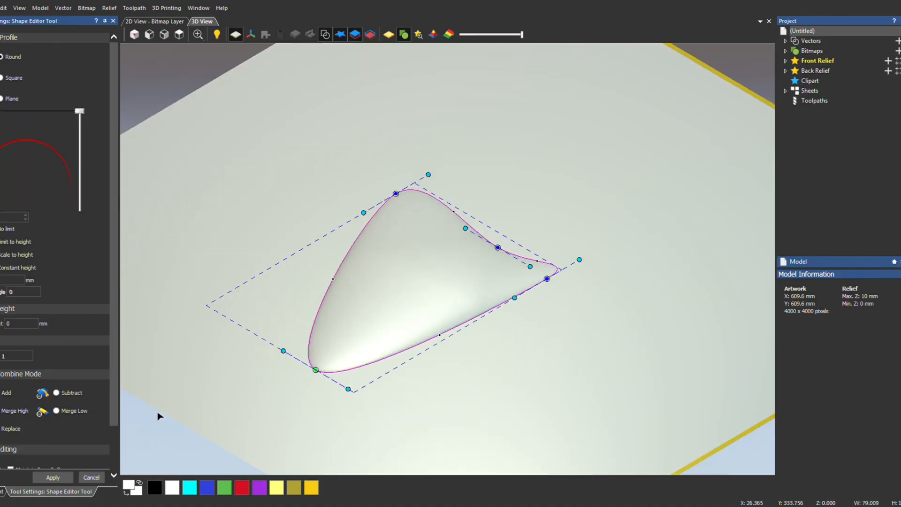
Apply the fin's shape settings, check the relief in the 2D view, and close the Shape Editor.
click(50, 478)
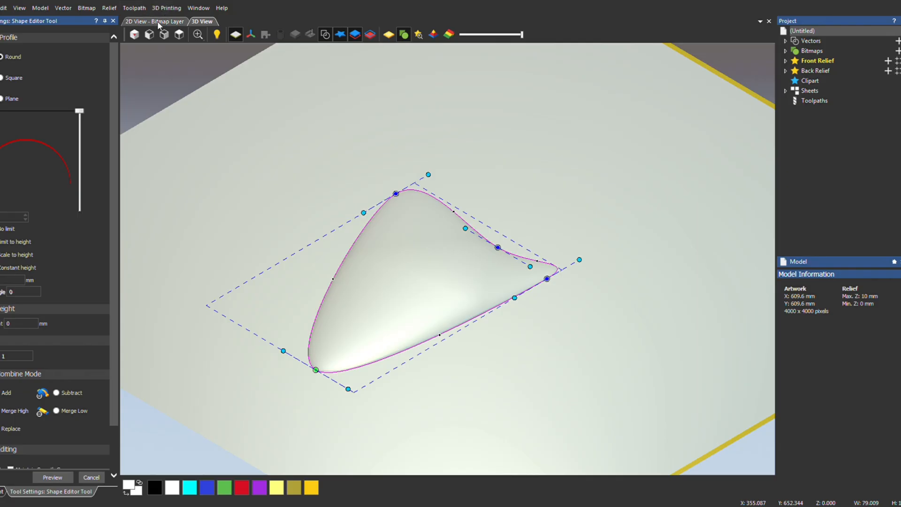
click(155, 21)
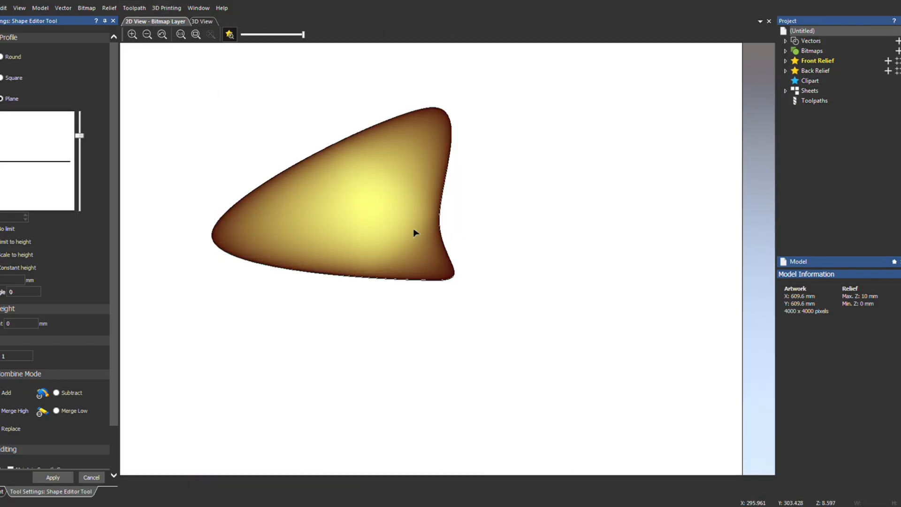
click(92, 477)
Draw a rectangle about 110 mm wide to the upper right of the fin shape.
scroll(423, 202, down, 2)
click(56, 73)
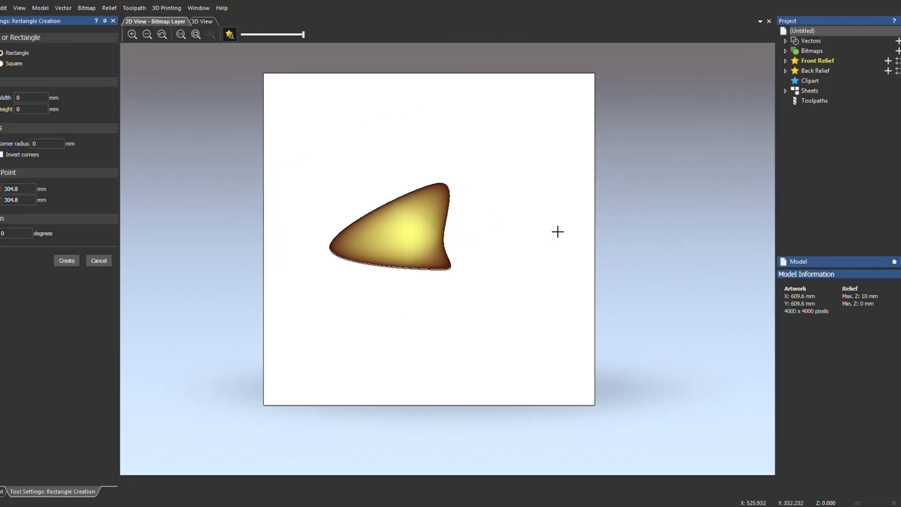
drag(494, 155, 554, 210)
key(Escape)
scroll(543, 180, up, 2)
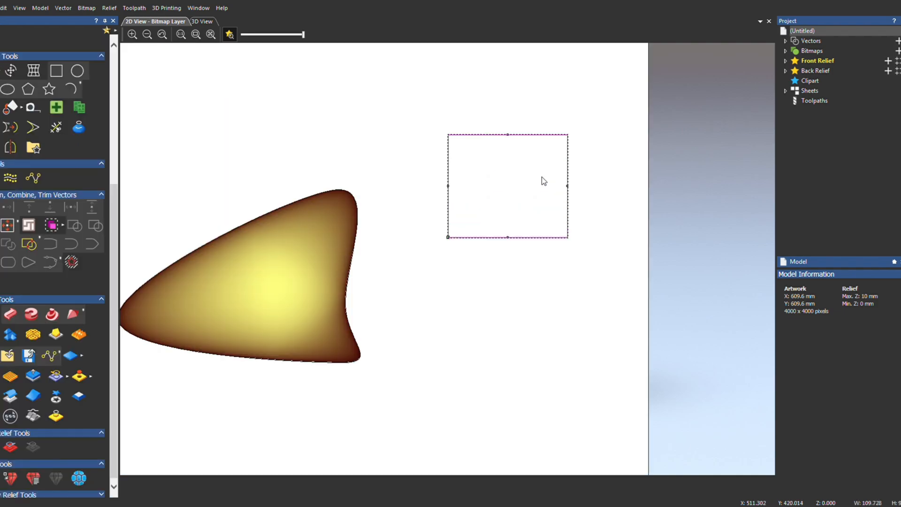
Give the rectangle a square profile with the Shape Editor and view the resulting pyramid in 3D.
click(1, 314)
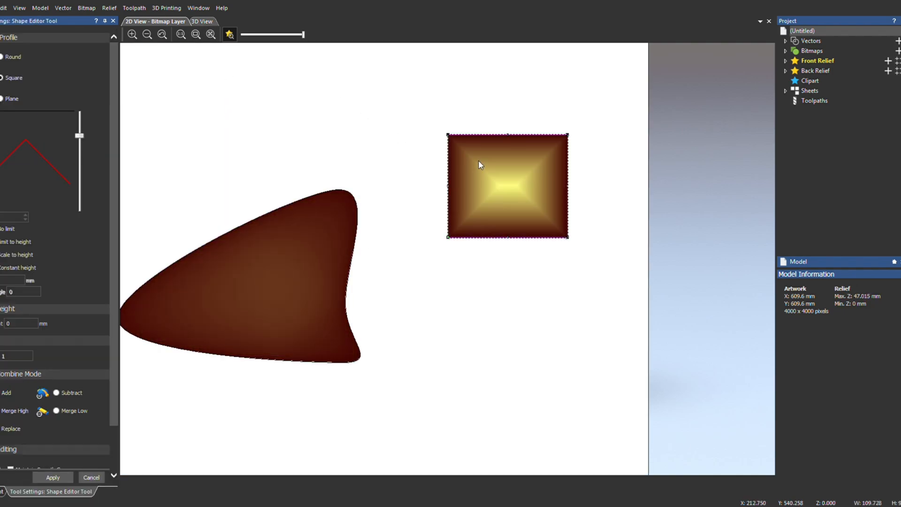
scroll(569, 113, down, 1)
scroll(567, 102, up, 3)
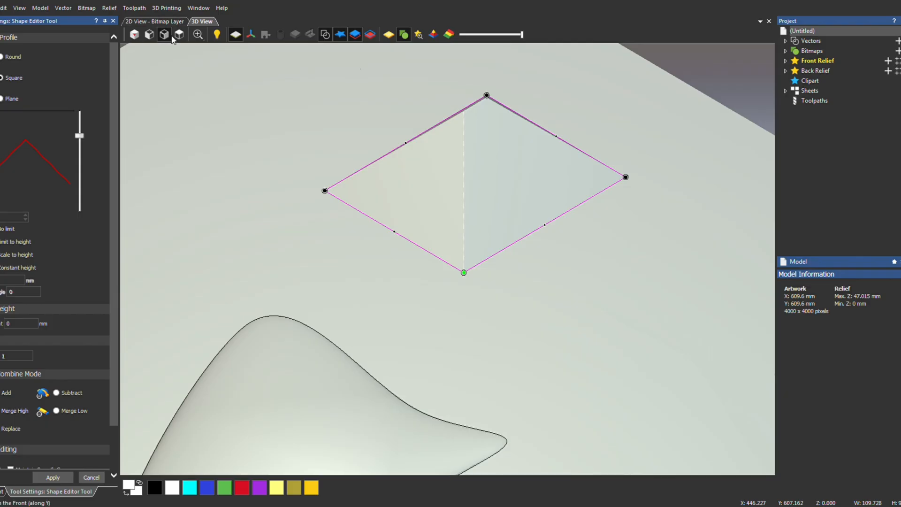
click(178, 35)
click(134, 35)
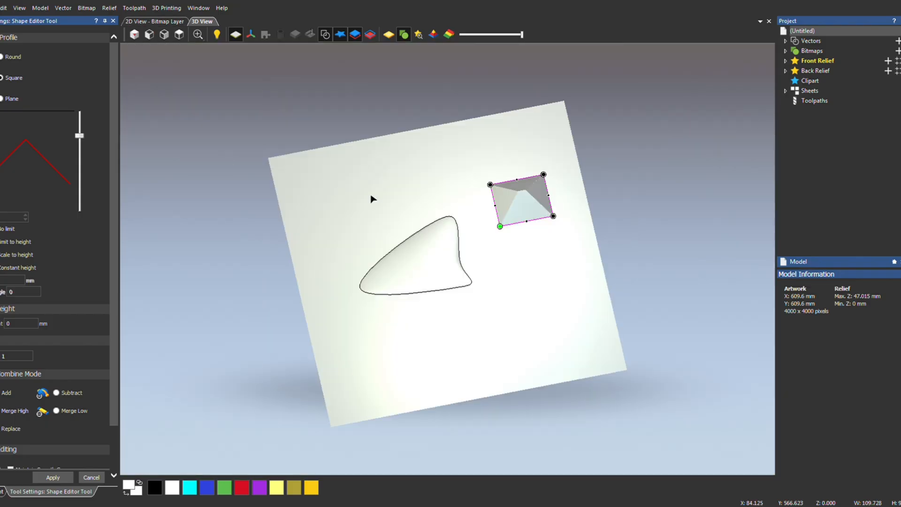
Reshape the pyramid's base in 3D by moving its upper-right corner node inward and its lower-left corner node outward.
scroll(519, 207, up, 4)
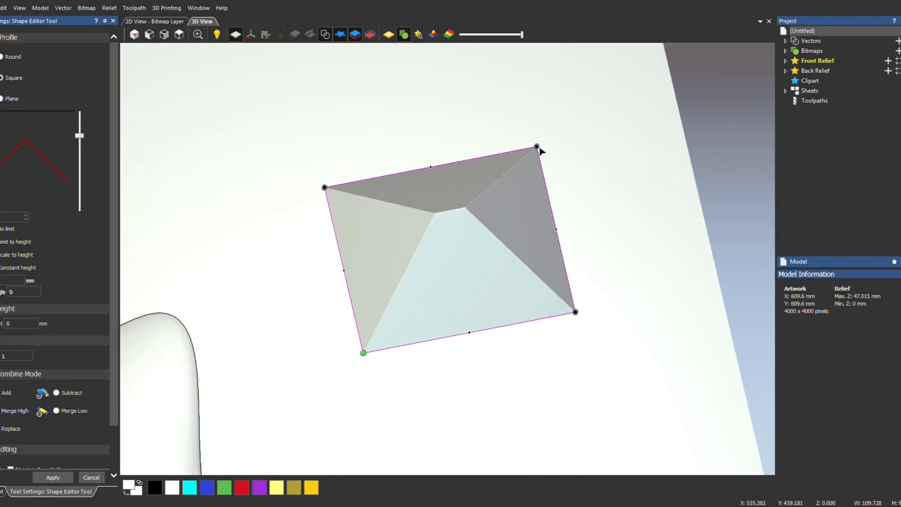
drag(544, 154, 476, 137)
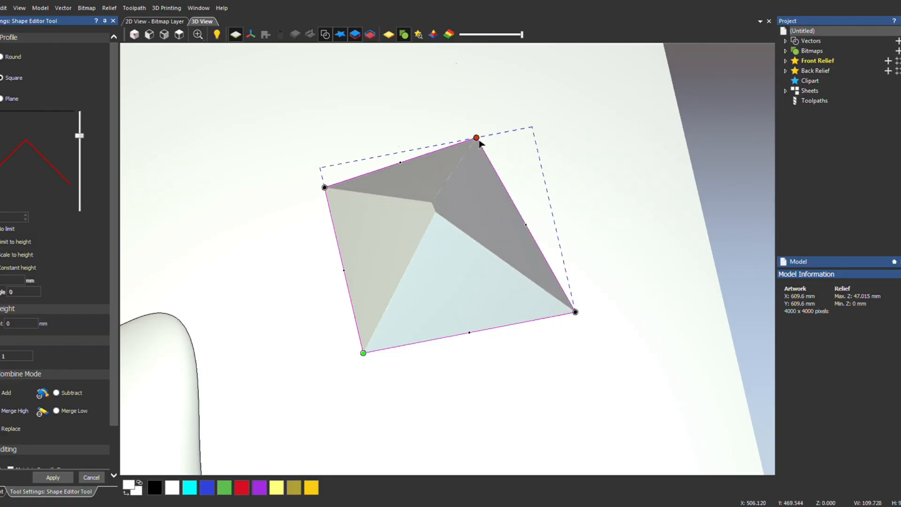
drag(364, 353, 378, 395)
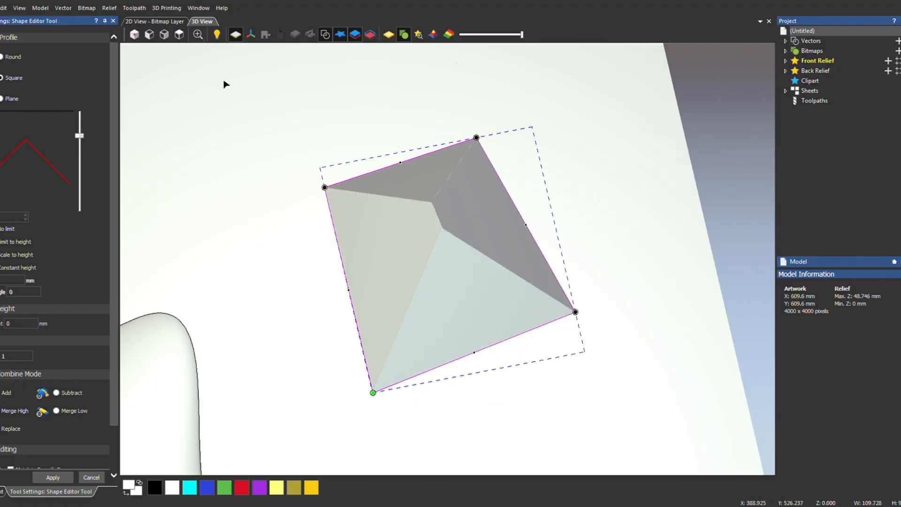
From an isometric view, move the base's upper-right corner node back outward, close to its original corner position.
click(134, 35)
scroll(478, 232, up, 5)
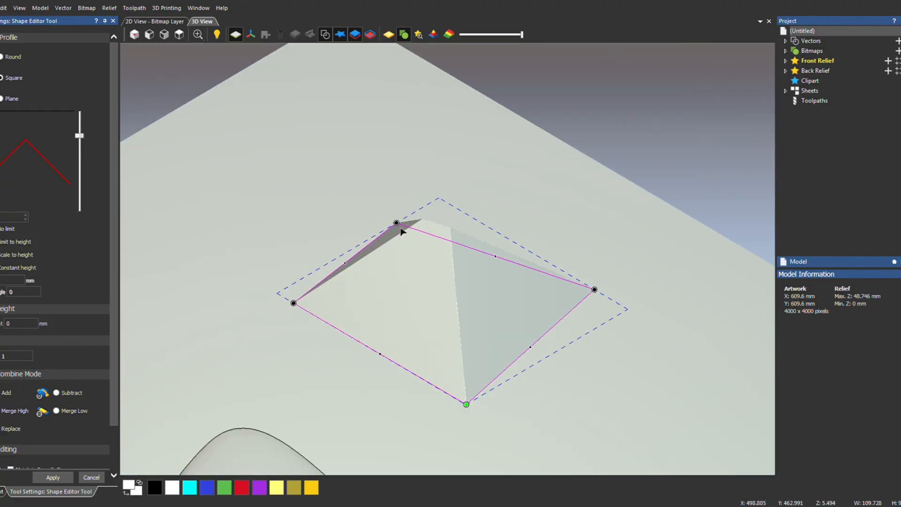
drag(401, 230, 465, 209)
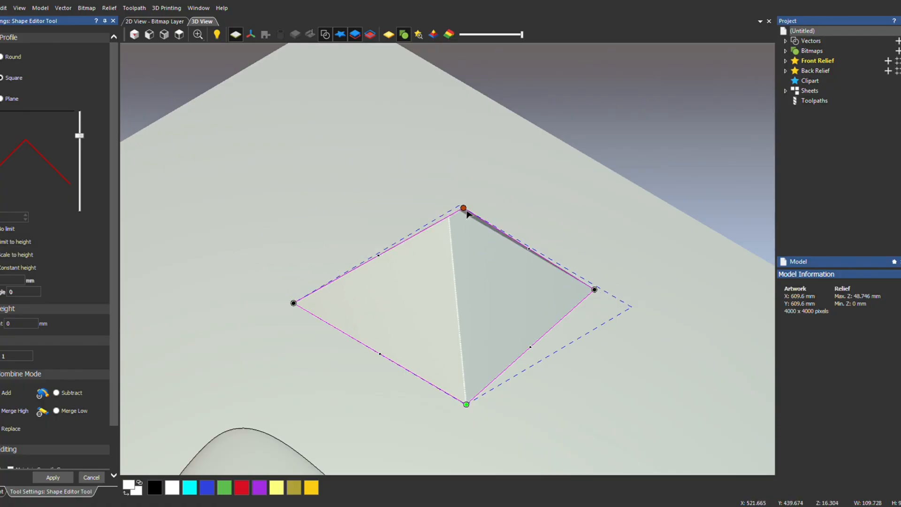
Reselect the pyramid's vector in a top-down 3D view and move its lower-right corner node down to make the base nearly square.
click(179, 35)
click(165, 22)
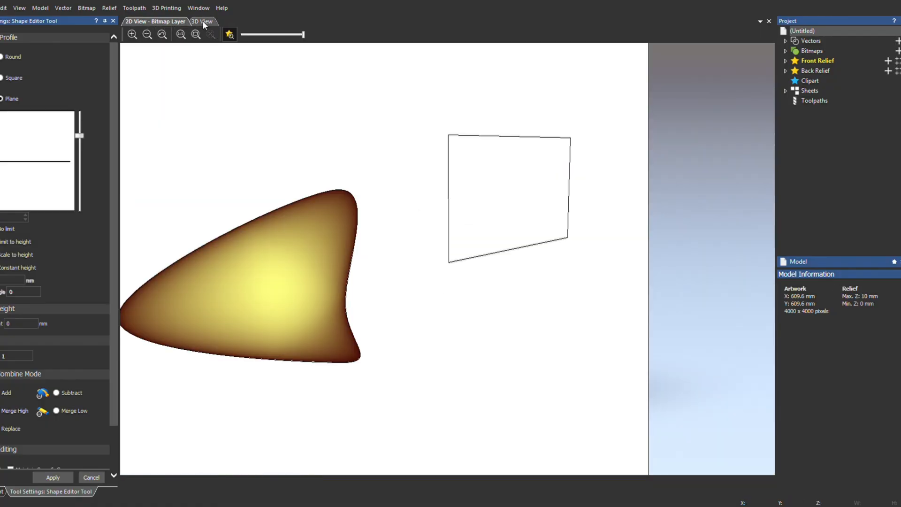
key(F3)
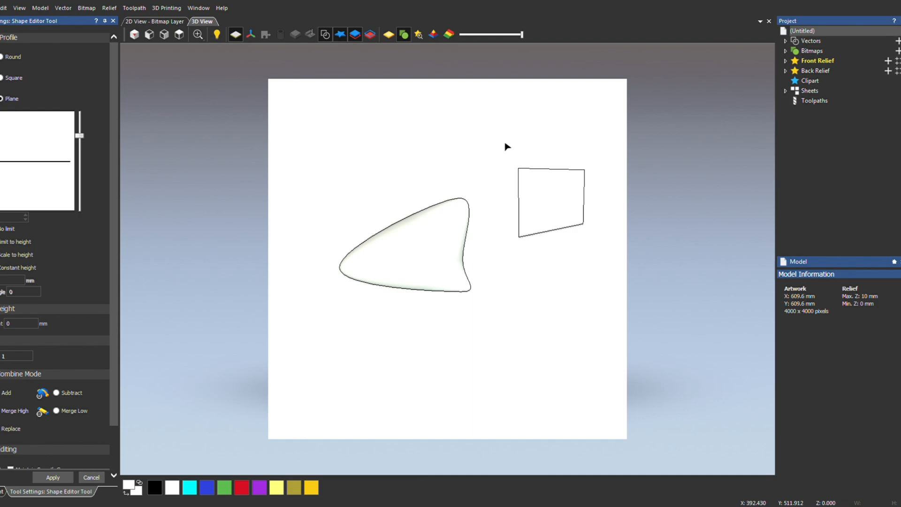
click(536, 175)
scroll(573, 203, up, 5)
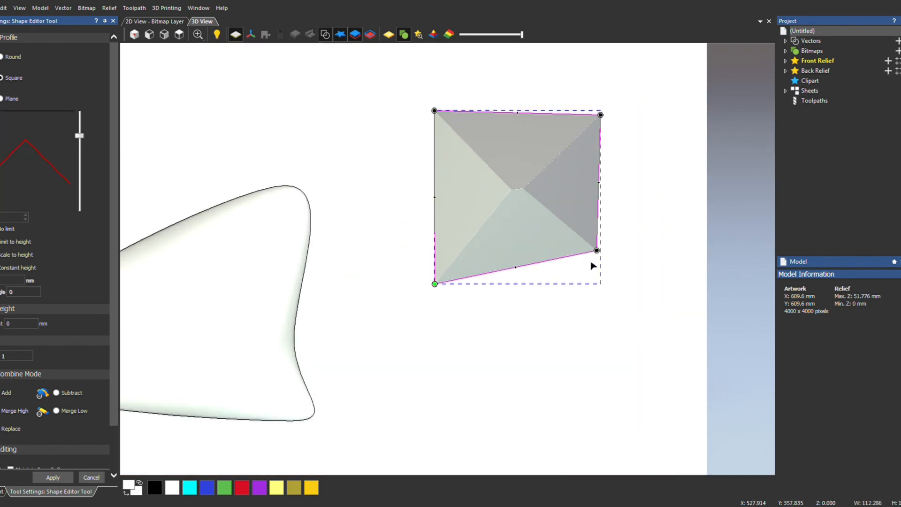
drag(600, 258, 602, 281)
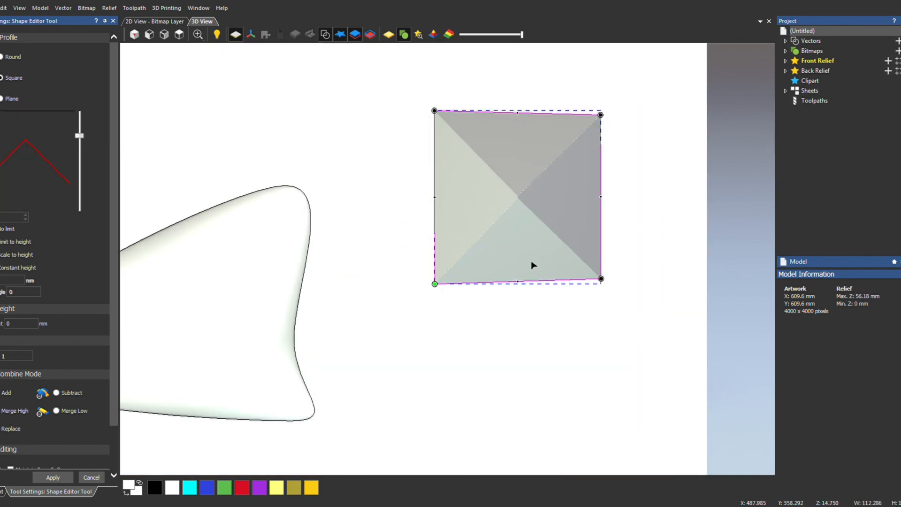
scroll(532, 213, up, 2)
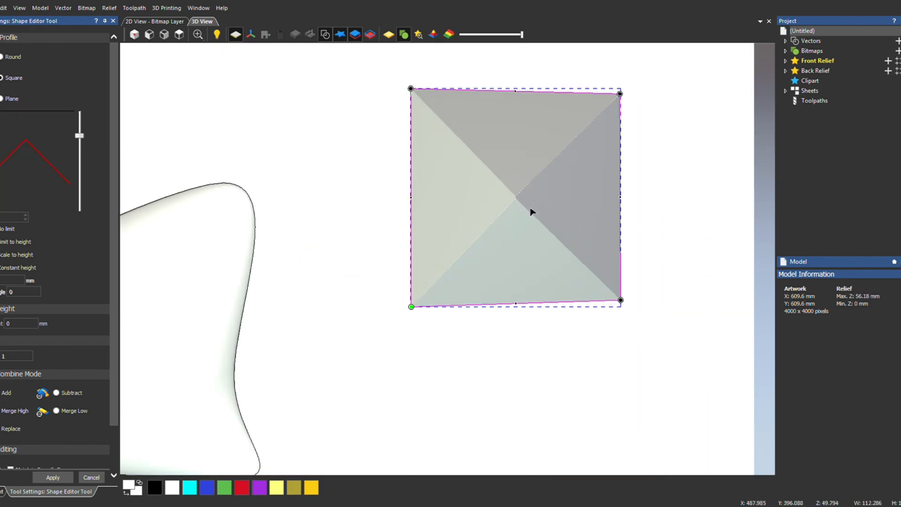
Reselect the pyramid's vector and examine its shape from the top, isometric and front views.
click(182, 22)
key(F3)
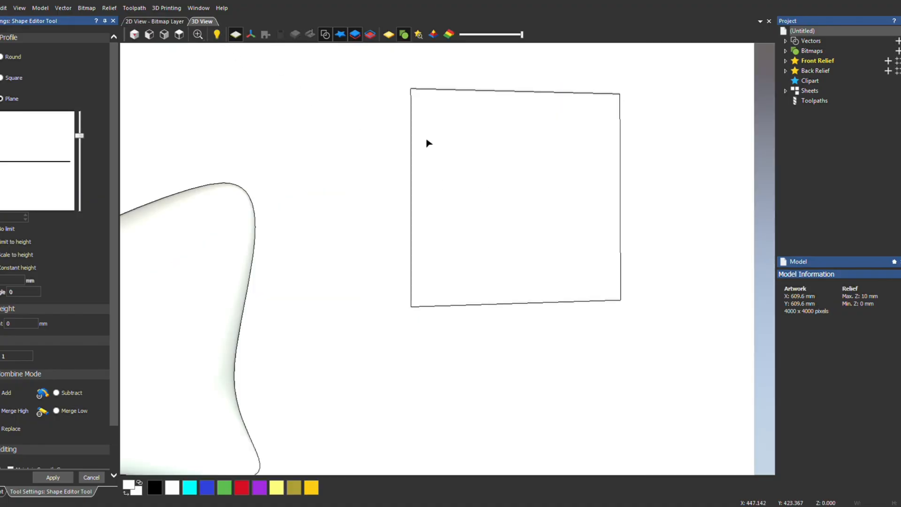
click(416, 124)
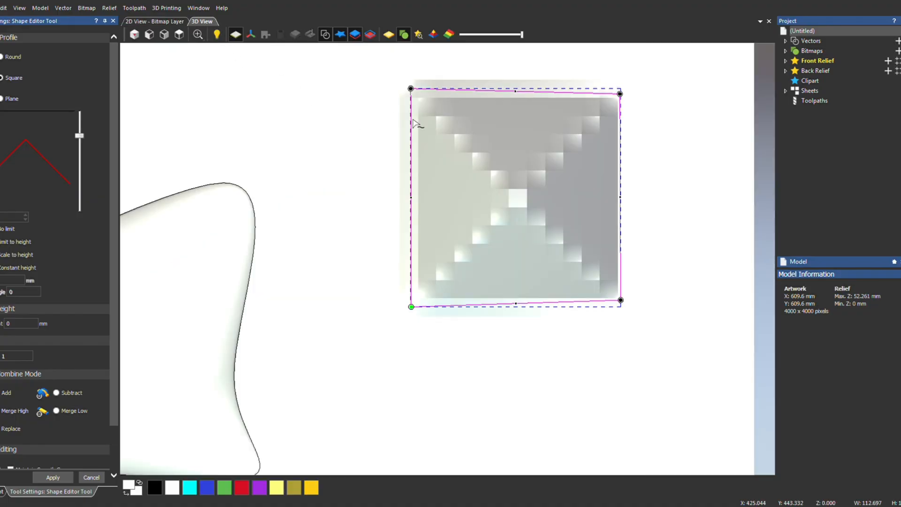
click(179, 34)
click(138, 34)
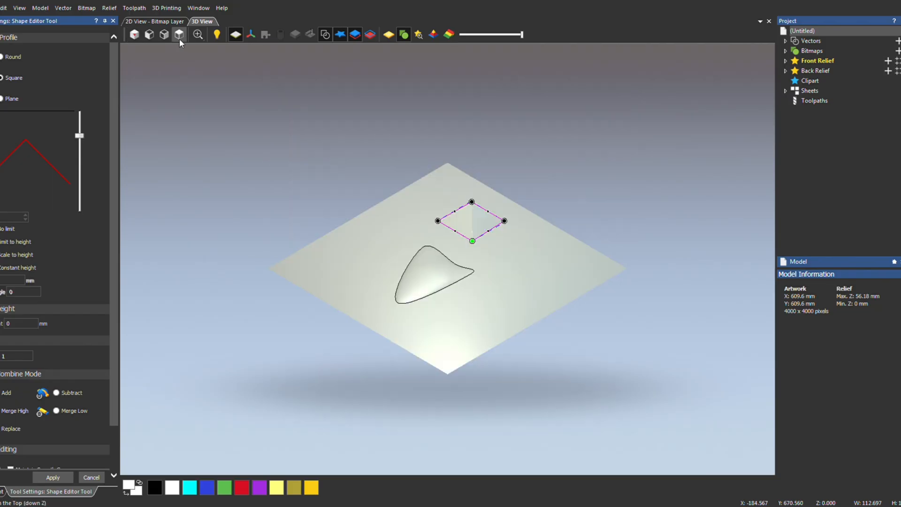
click(178, 37)
click(164, 35)
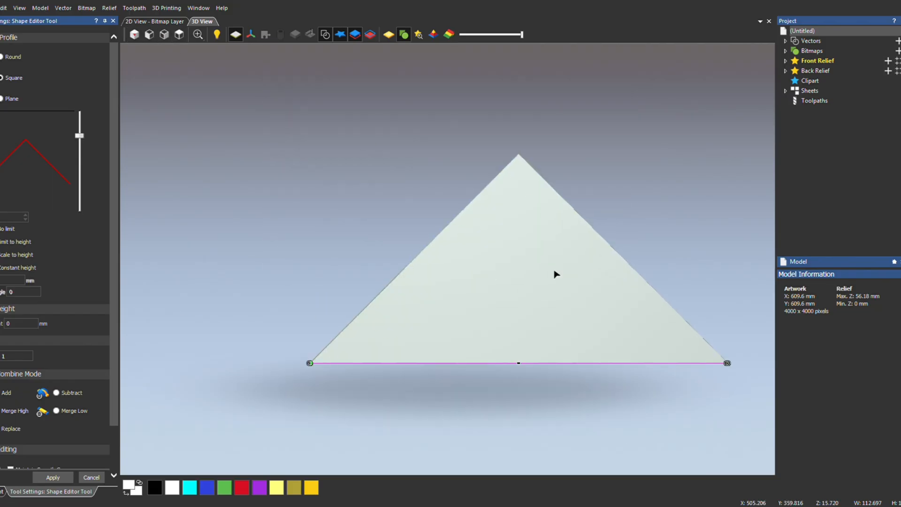
Stretch the pyramid's lower-left corner node far downward in the 2D view, and view the shape from above in 3D.
click(165, 21)
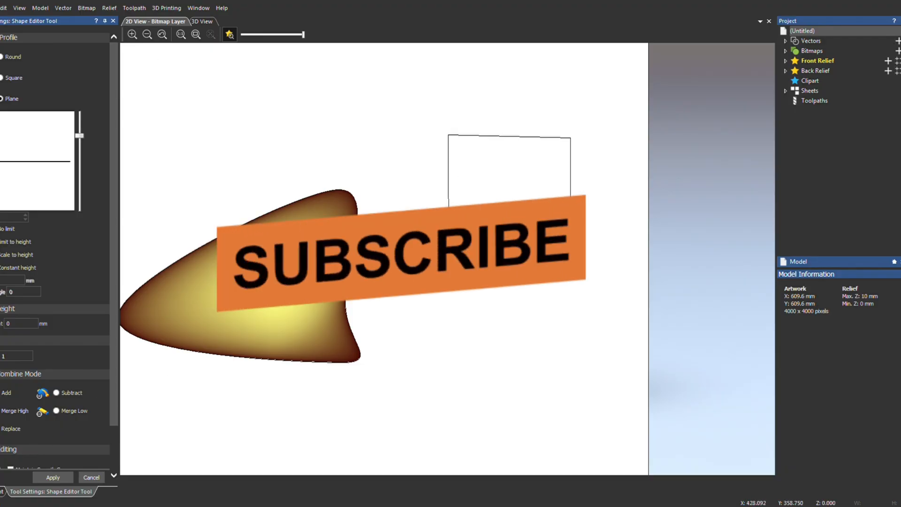
click(449, 254)
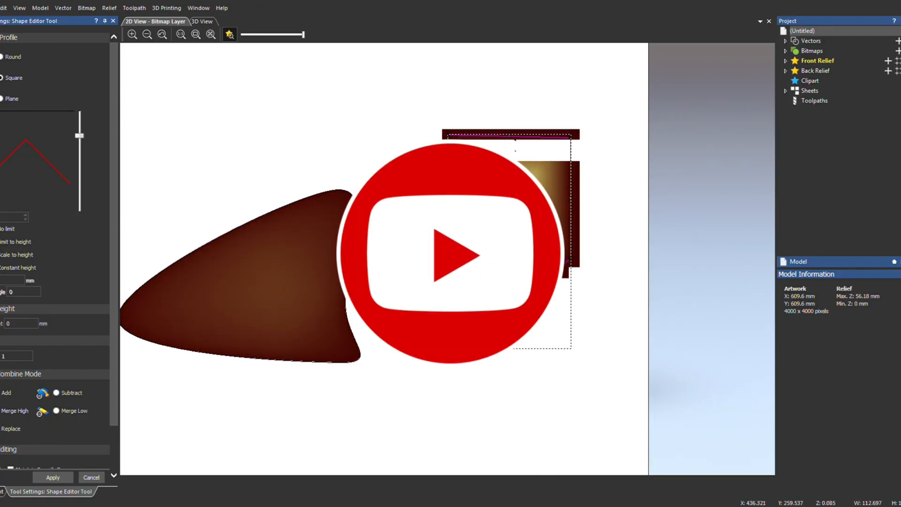
click(204, 22)
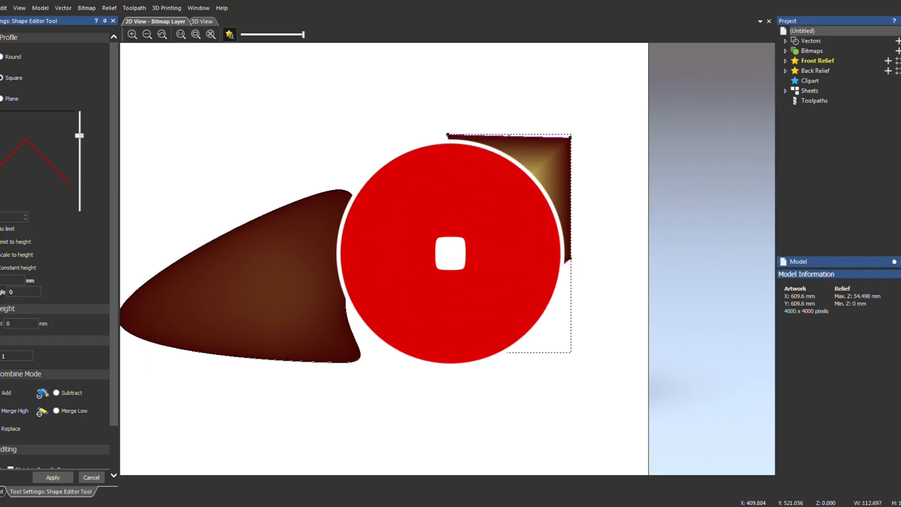
click(179, 34)
scroll(538, 255, up, 5)
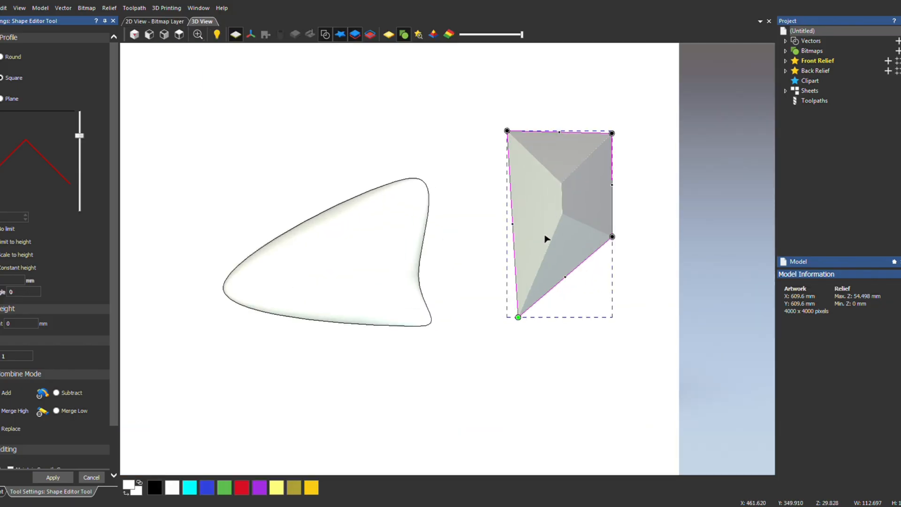
Switch the shape to scale to height with an angle of 150, and inspect it in the isometric view.
click(0, 257)
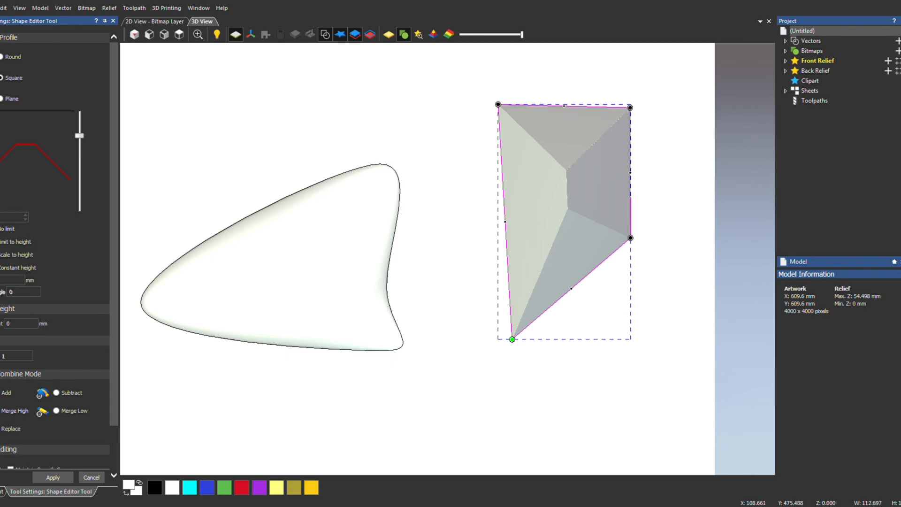
text(150)
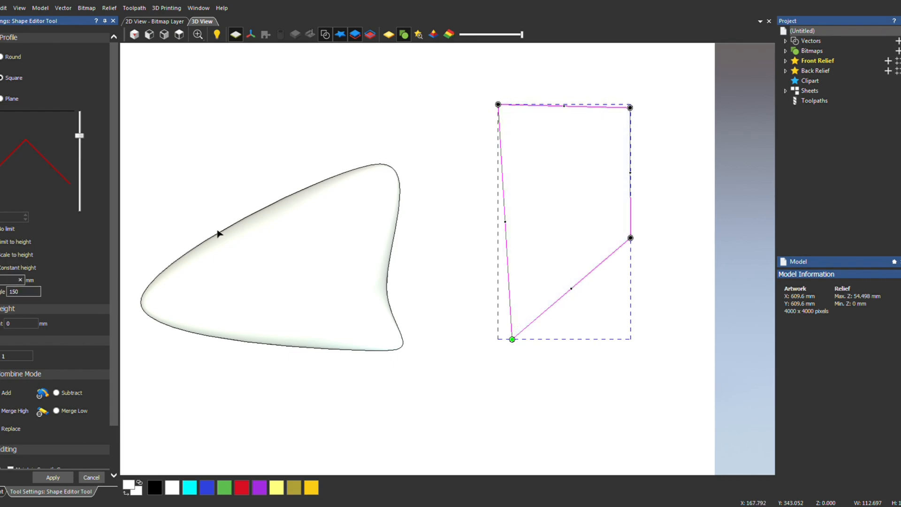
click(134, 35)
scroll(516, 216, up, 8)
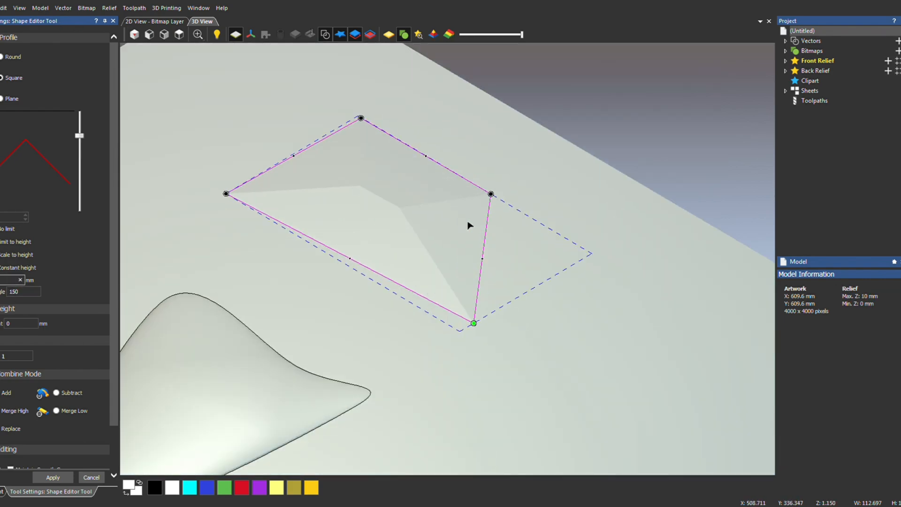
Try a scale height of 100 mm on the pyramid and compare it from above and from the front.
text(0)
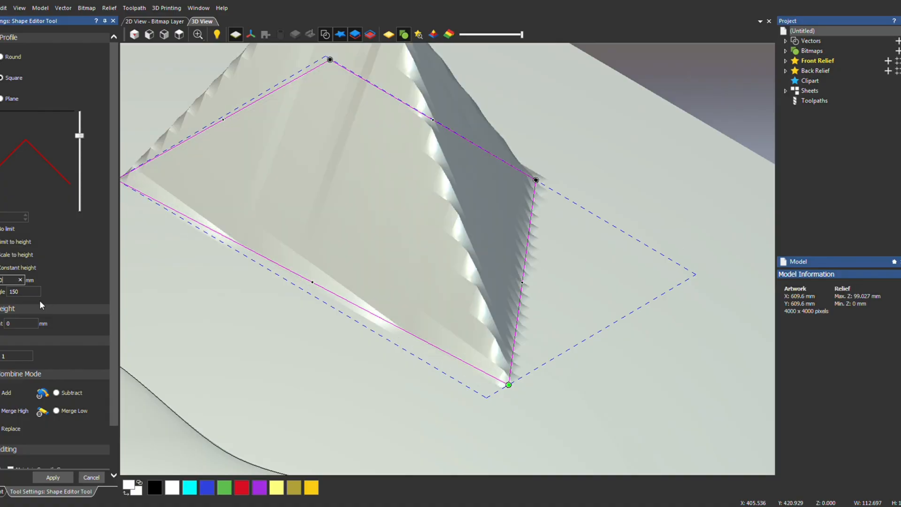
scroll(282, 219, down, 4)
click(164, 35)
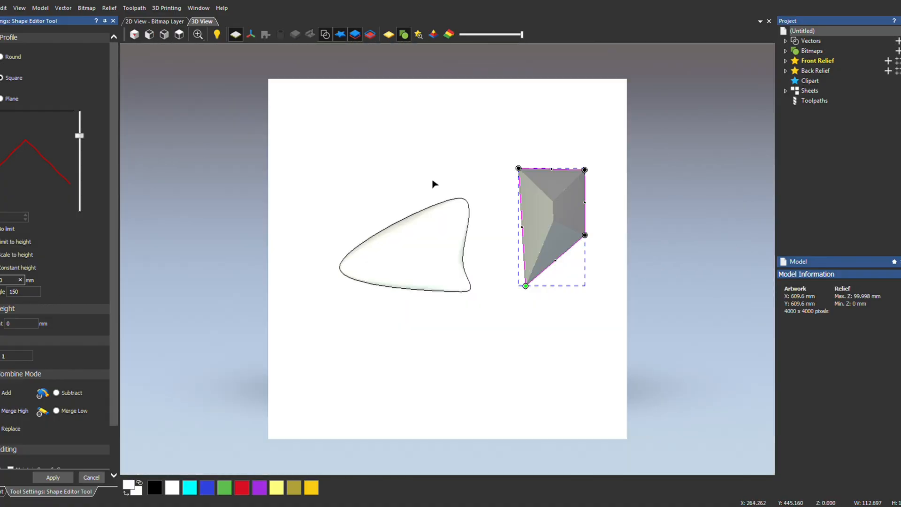
scroll(544, 215, up, 5)
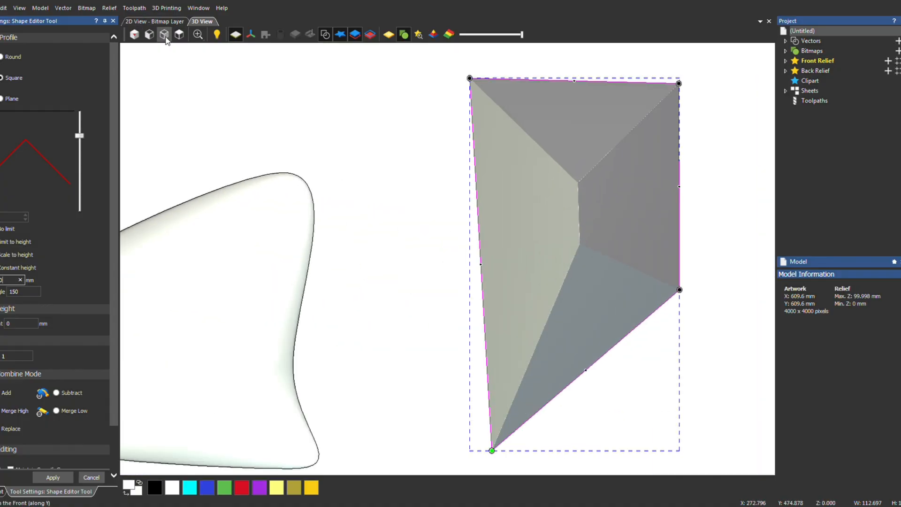
click(149, 35)
scroll(526, 272, up, 5)
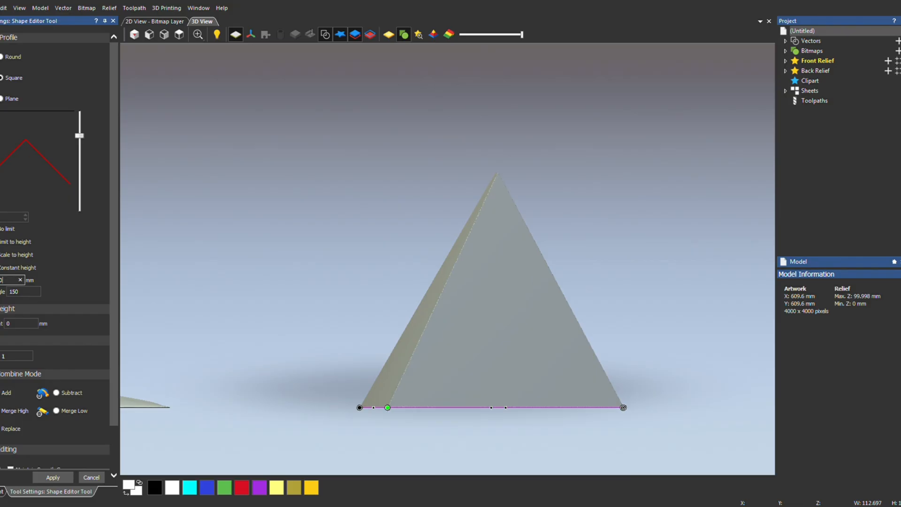
Set the pyramid's scale height to 50 mm and inspect its peak from the front.
key(BackSpace)
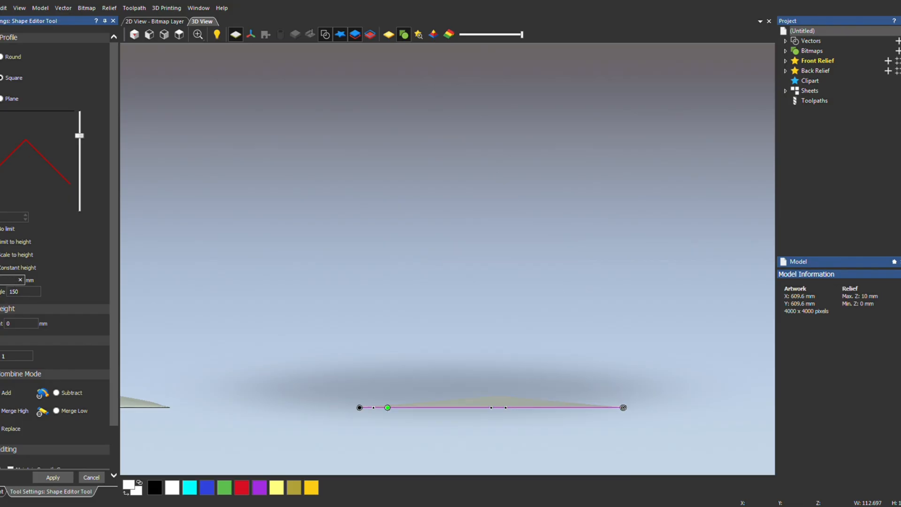
text(50)
scroll(494, 342, up, 3)
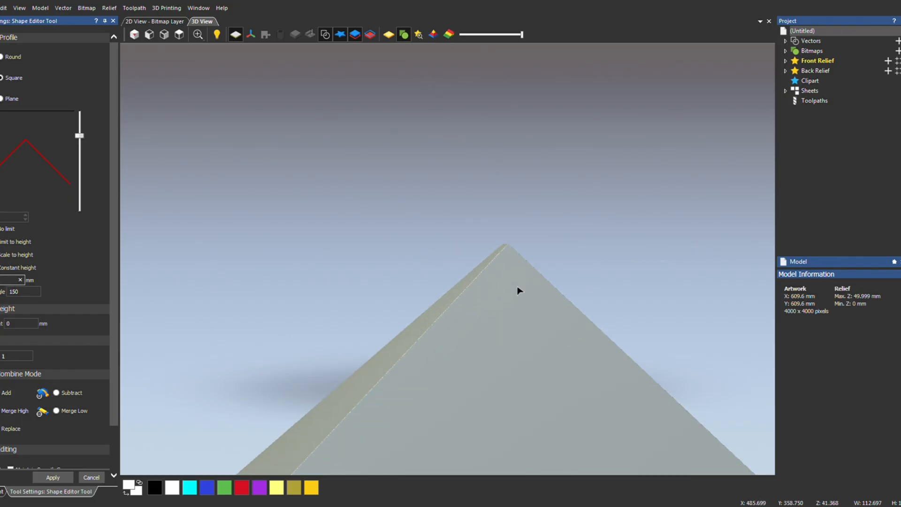
scroll(516, 290, down, 3)
scroll(560, 353, up, 2)
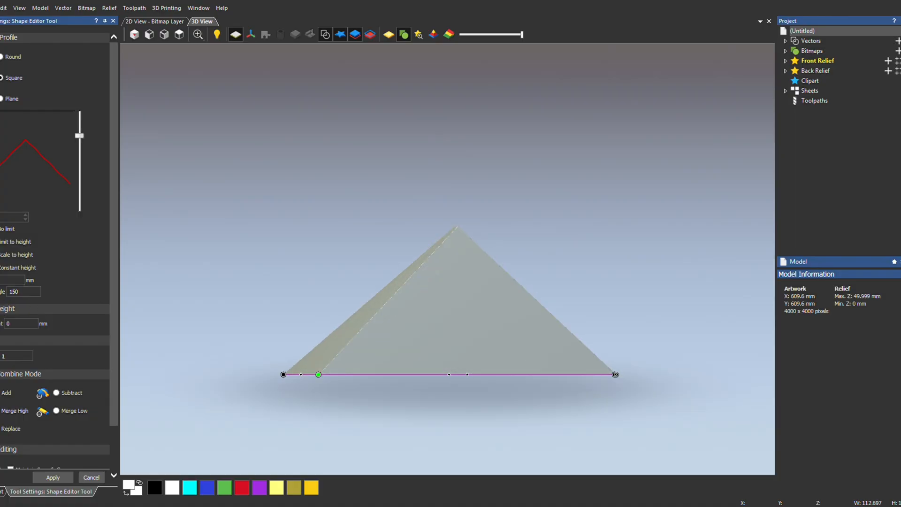
Apply the pyramid's shape settings, check the relief in the 2D view, and close the Shape Editor.
click(53, 477)
click(155, 21)
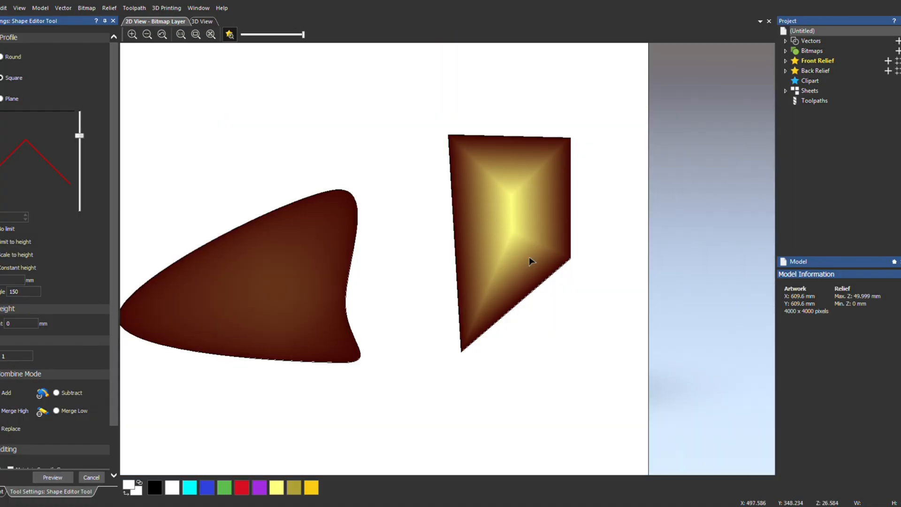
click(539, 291)
click(542, 299)
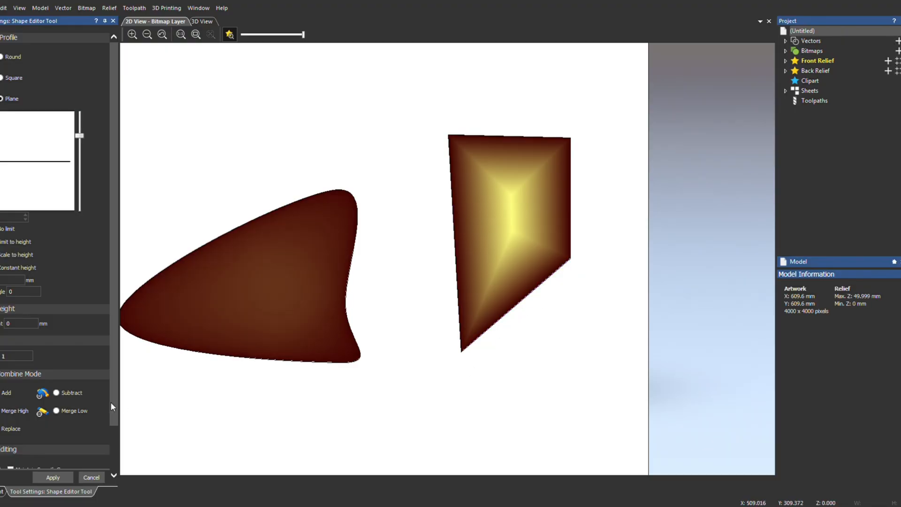
click(90, 477)
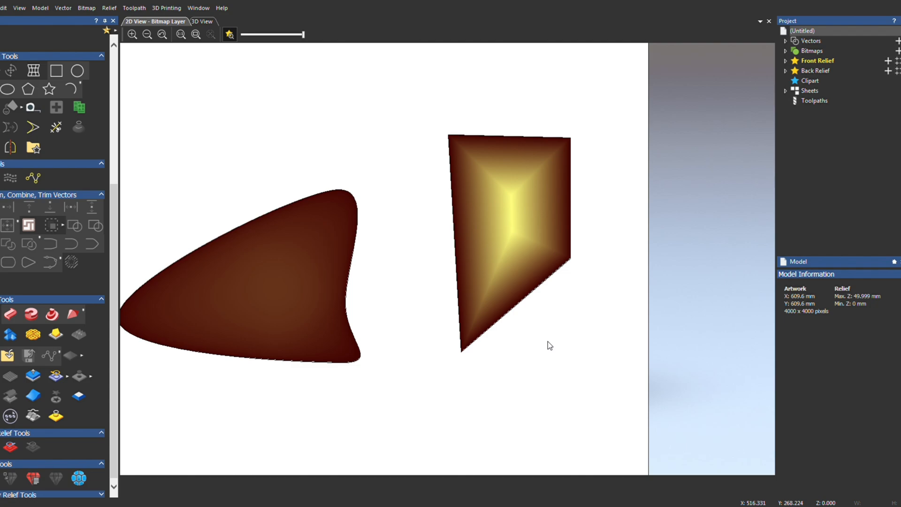
Place a copy of the four-sided vector overlapping the pyramid's lower right, give it a square profile, and view it from above in 3D.
click(525, 301)
drag(530, 303, 587, 376)
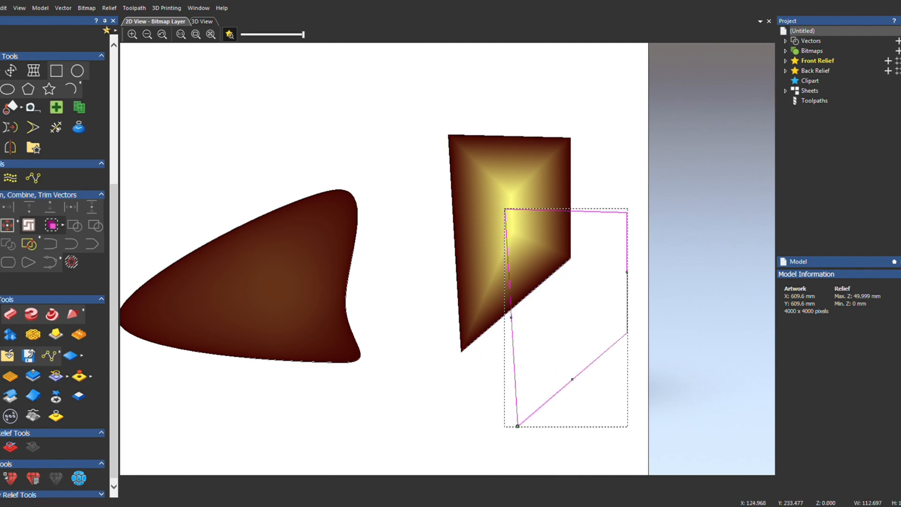
double_click(528, 257)
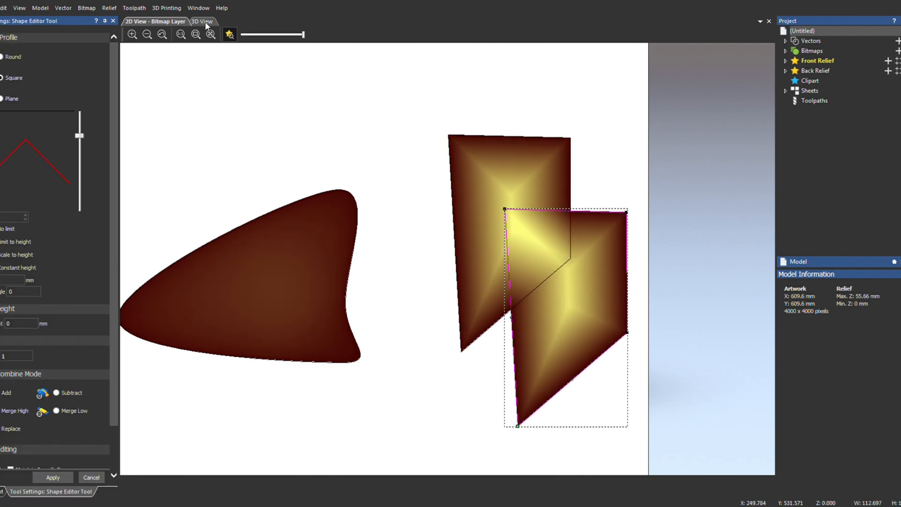
key(F3)
click(179, 34)
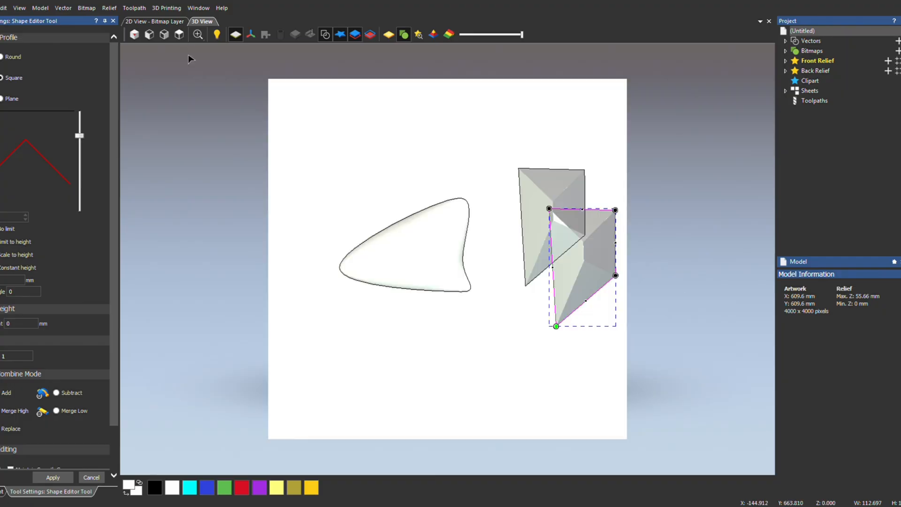
scroll(585, 259, up, 5)
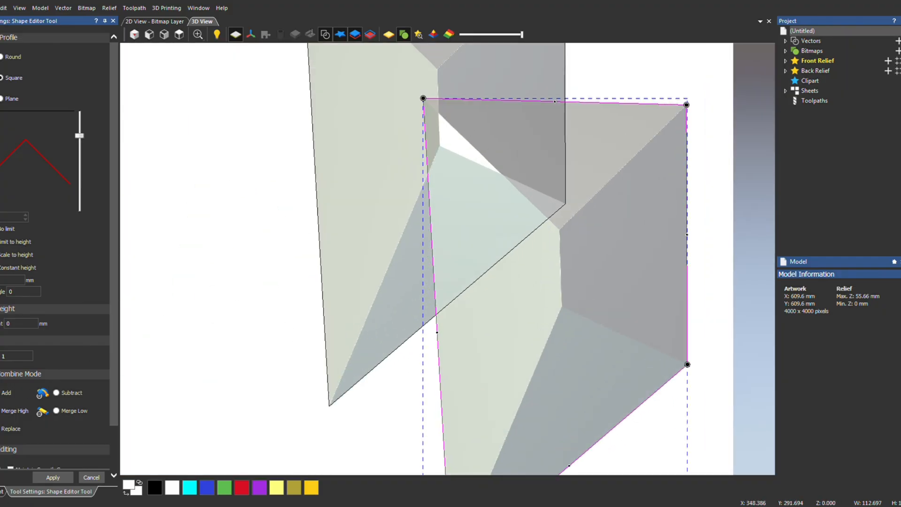
Combine the two overlapping square-profile shapes with Merge High and inspect their intersection from above and at an angle.
scroll(460, 290, down, 2)
scroll(452, 226, up, 1)
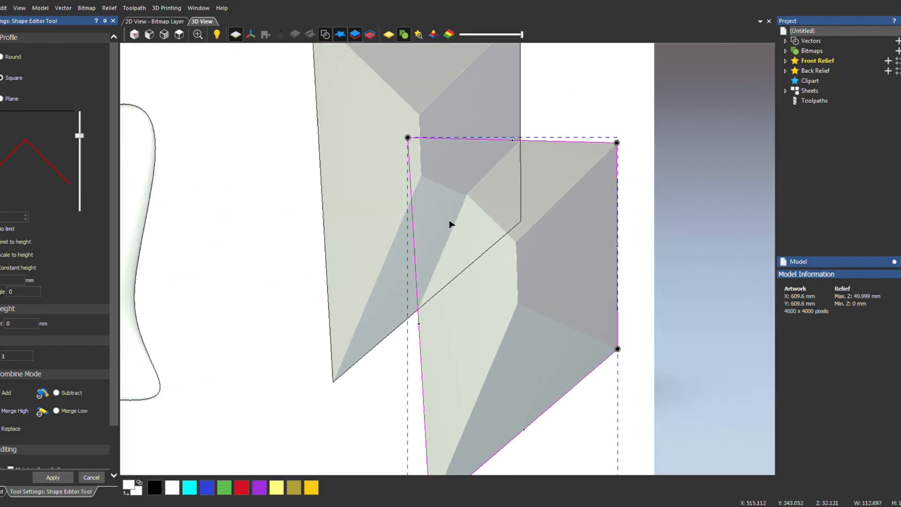
click(147, 36)
scroll(518, 291, up, 4)
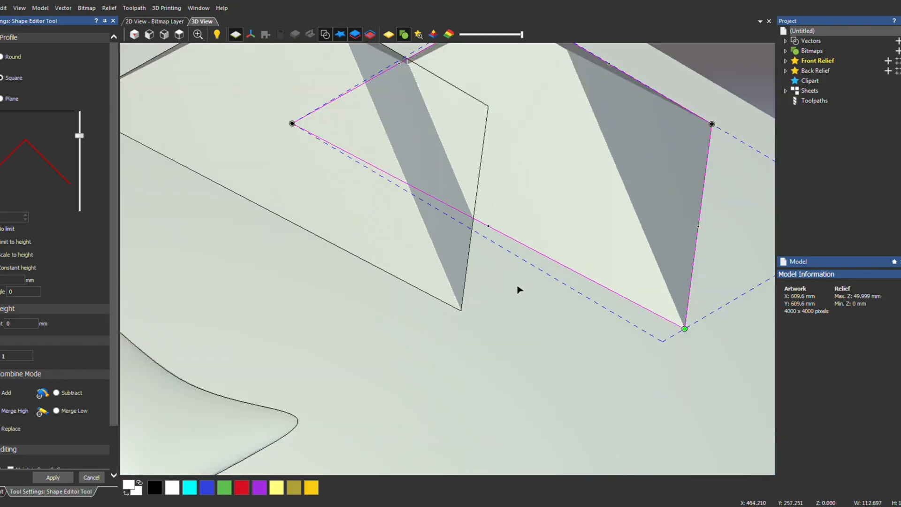
Pull the overlapping shape's upper-left corner outward until it is about 232 mm wide and inspect the merged relief.
scroll(519, 289, down, 3)
scroll(356, 201, up, 2)
drag(315, 227, 135, 326)
scroll(499, 241, down, 3)
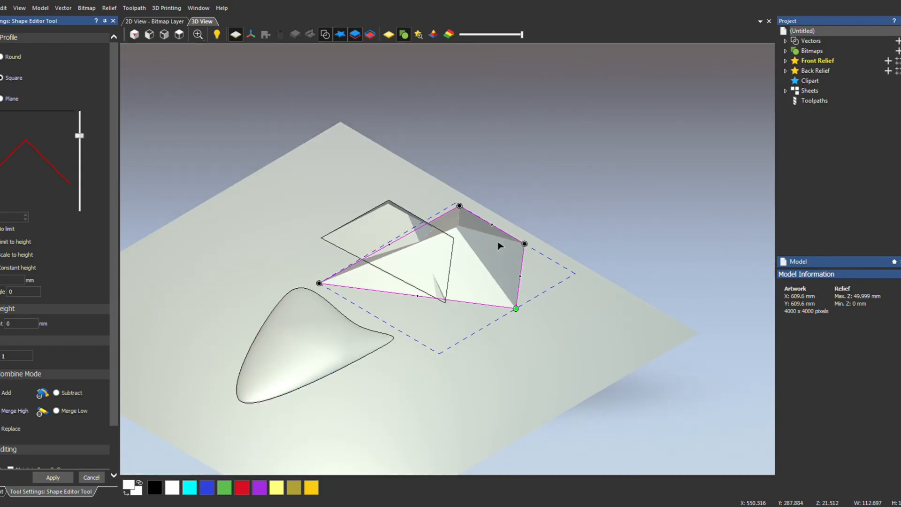
scroll(521, 316, up, 2)
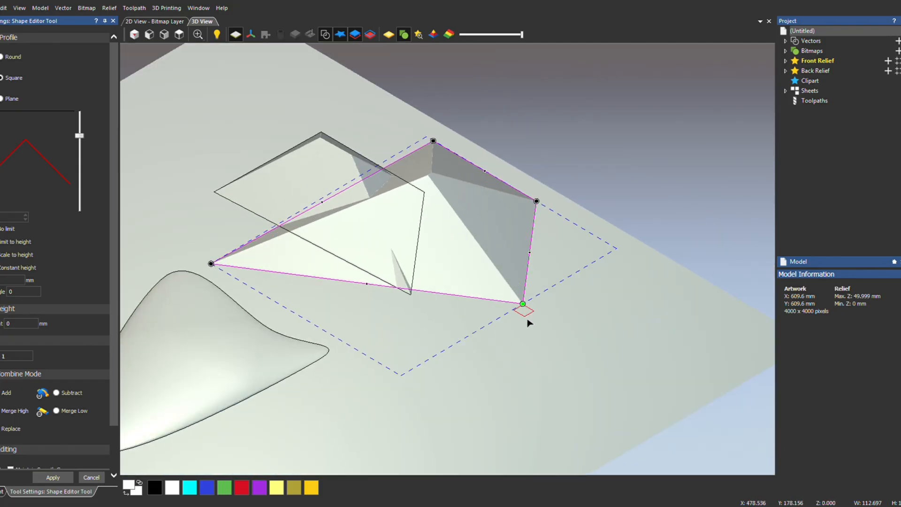
click(528, 323)
scroll(431, 215, up, 1)
click(361, 168)
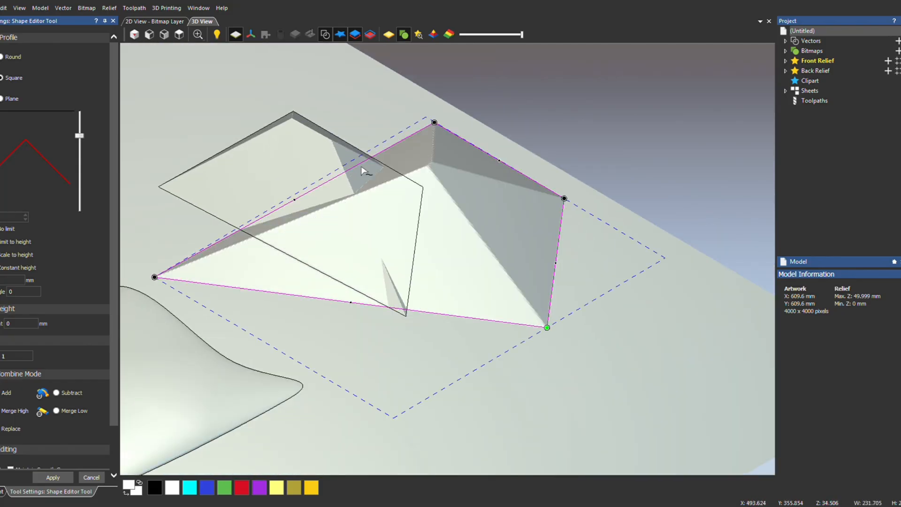
Try the Add combine mode on the widened shape and inspect the overlap from above and from the front.
click(1, 395)
scroll(455, 229, up, 2)
click(179, 36)
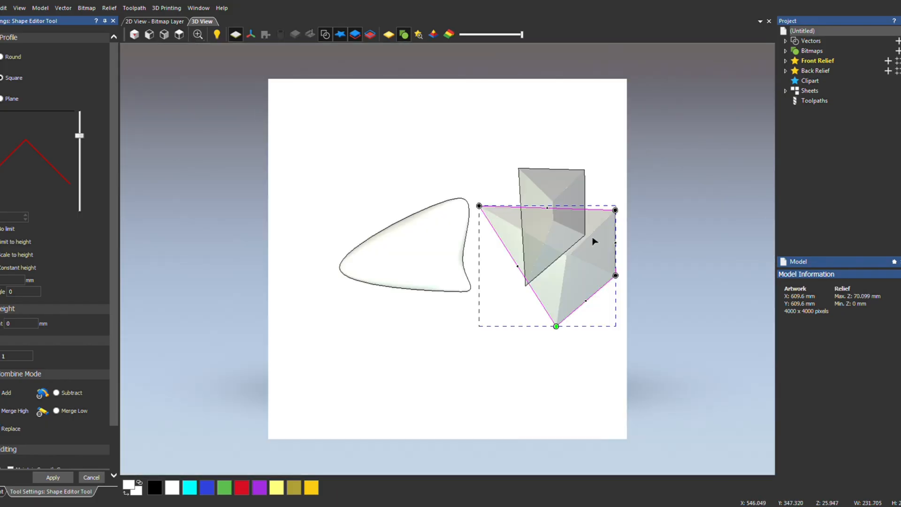
scroll(594, 241, up, 2)
click(179, 35)
click(165, 36)
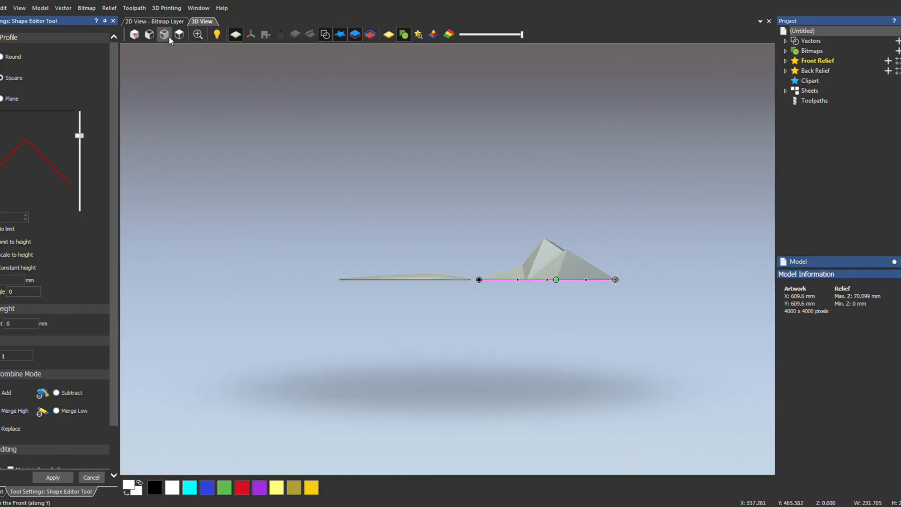
scroll(543, 268, up, 4)
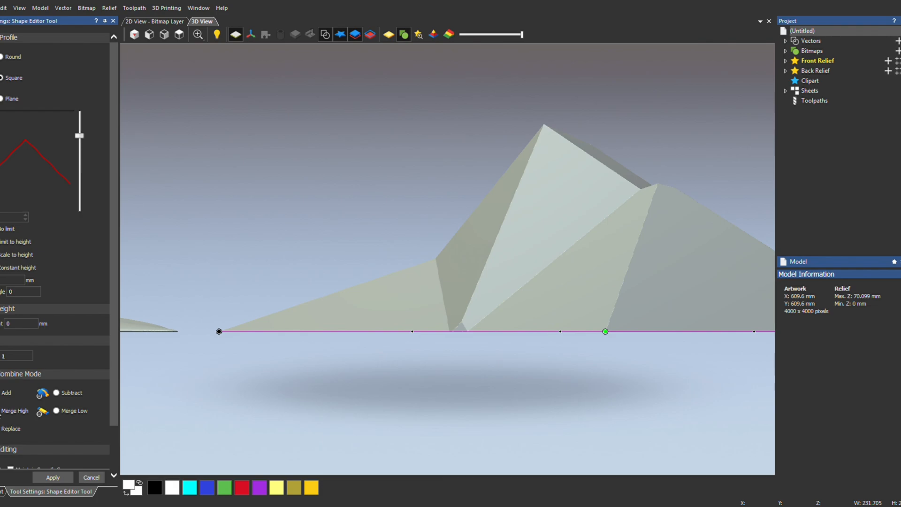
Set the widened shape's combine mode to Merge High, return to the 2D view, and close the Shape Editor.
click(1, 410)
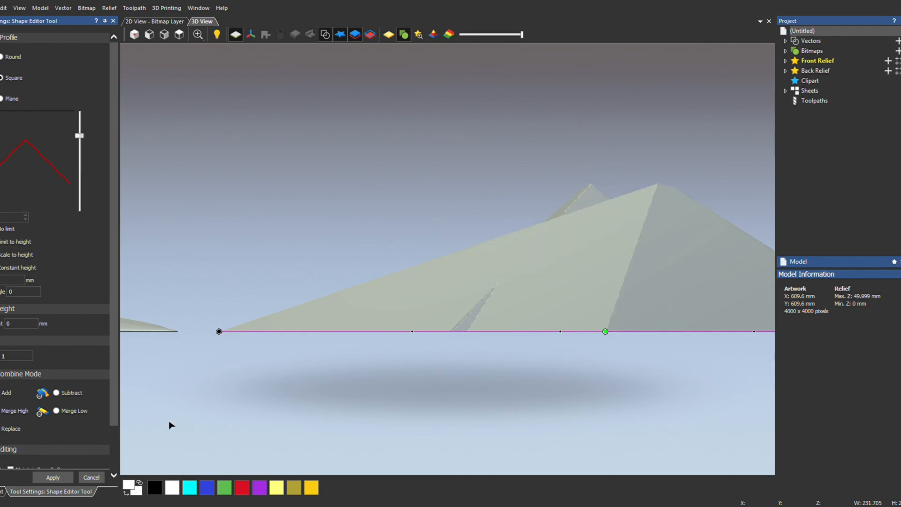
click(155, 21)
click(91, 477)
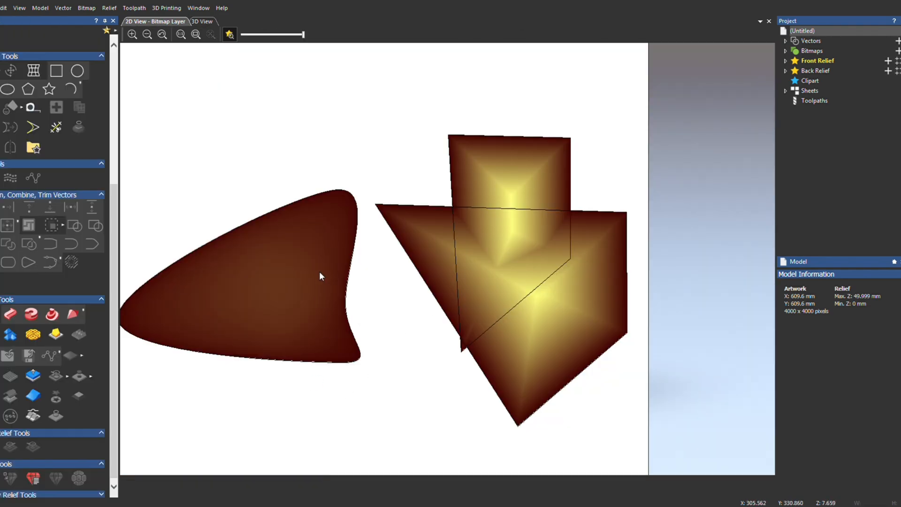
Draw a circle with a radius of about 32 mm inside the rounded triangular shape.
click(77, 70)
drag(334, 214, 413, 296)
key(Escape)
key(Delete)
click(78, 70)
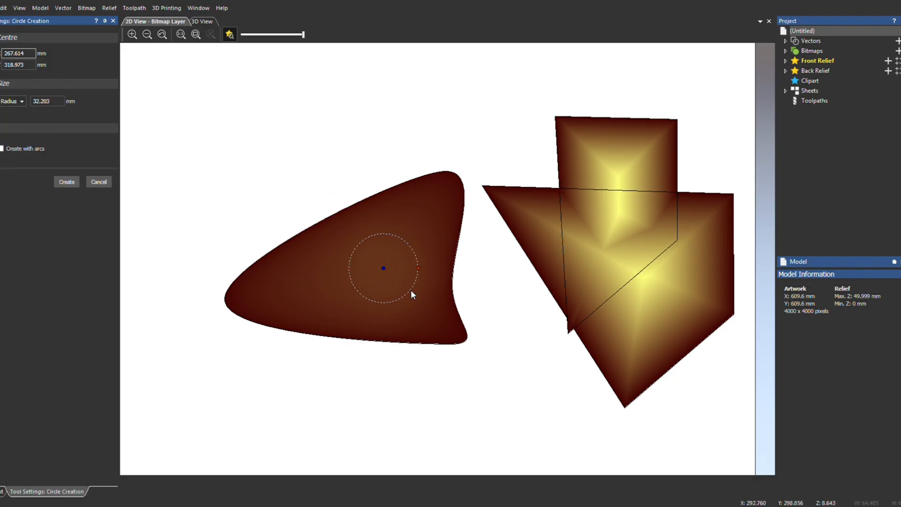
key(Escape)
Give the circle a round profile in the Shape Editor and view the resulting dome from above in 3D.
key(F12)
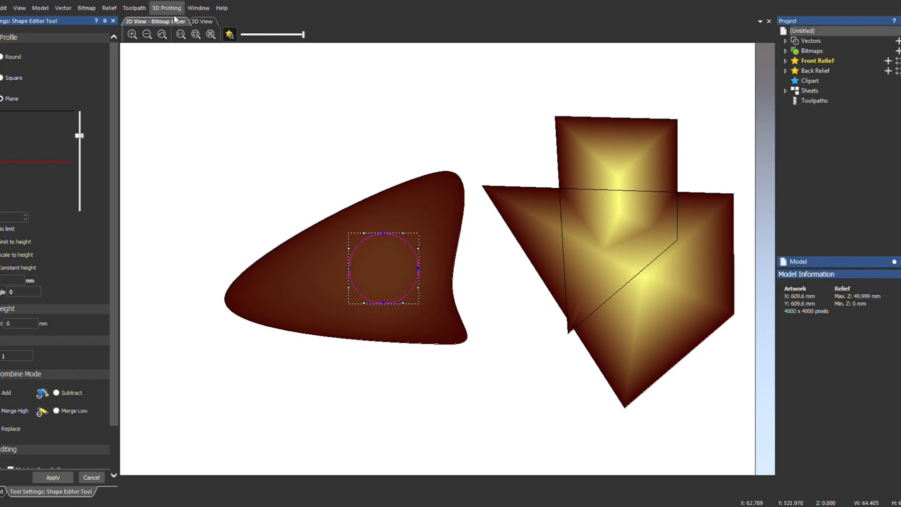
click(6, 60)
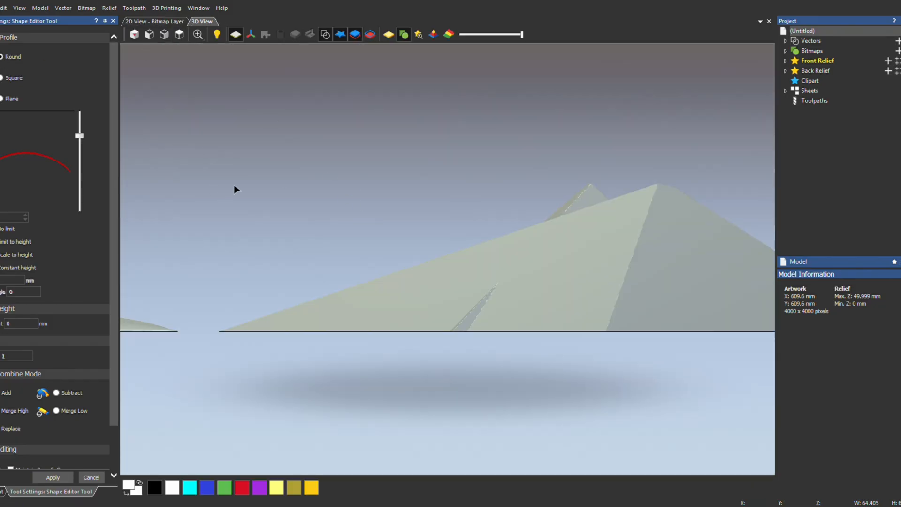
scroll(234, 184, down, 3)
click(176, 35)
scroll(416, 266, up, 6)
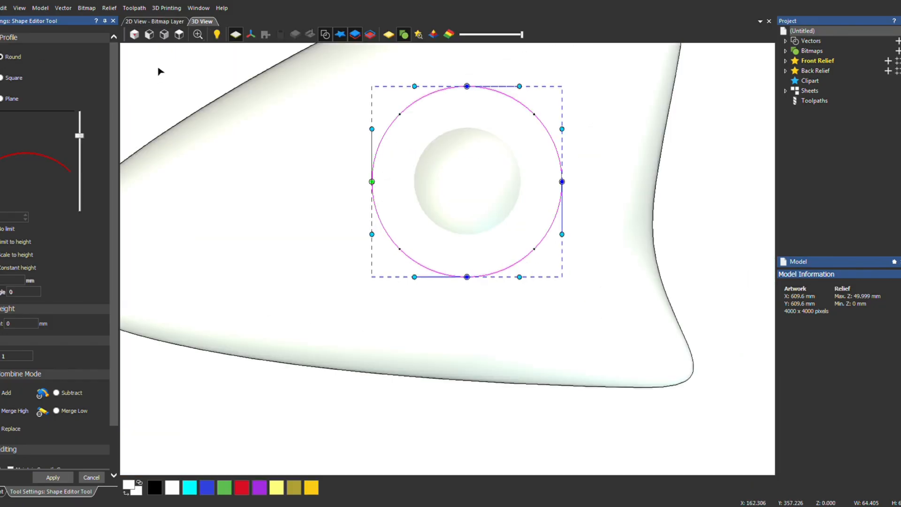
Combine the circle's dome with the rounded relief using Add and inspect it in isometric view with vectors hidden.
click(134, 34)
scroll(435, 295, up, 5)
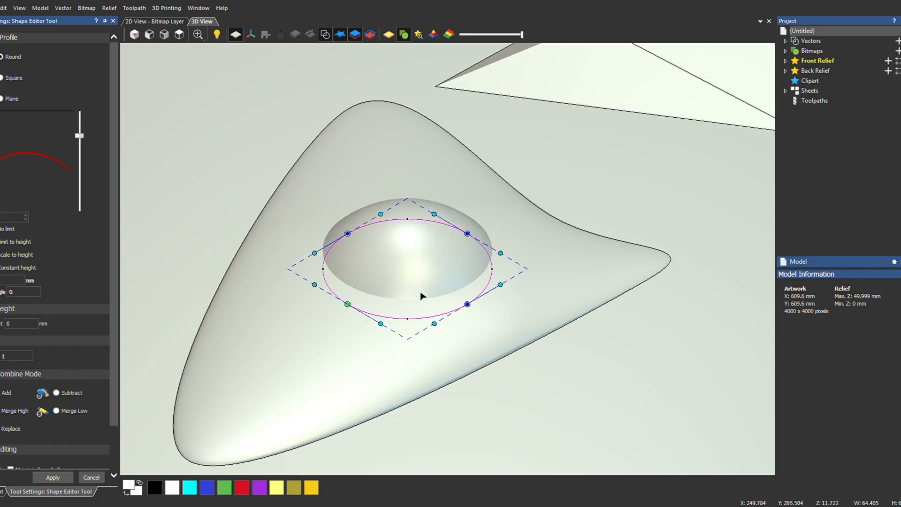
click(325, 35)
scroll(444, 321, down, 1)
scroll(444, 322, up, 2)
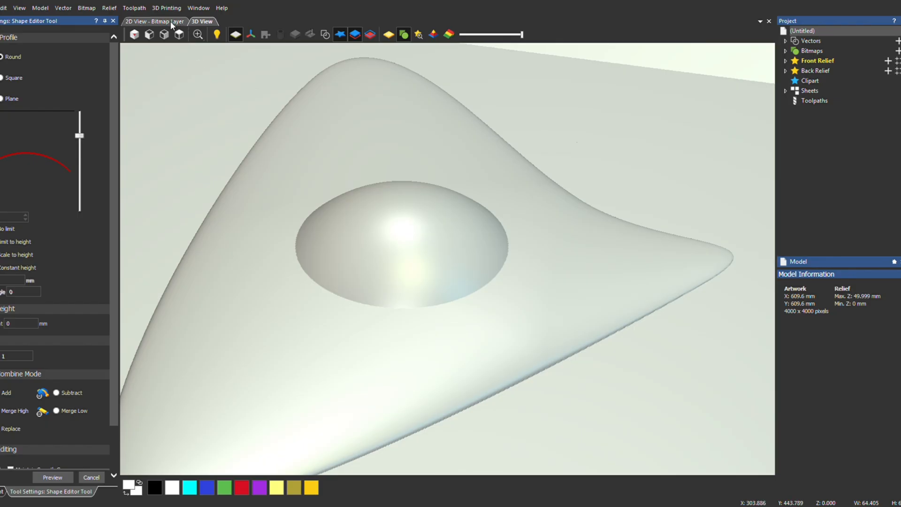
Close the Shape Editor and place a copy of the circle across the rounded shape's upper-left edge in the 2D view.
click(154, 21)
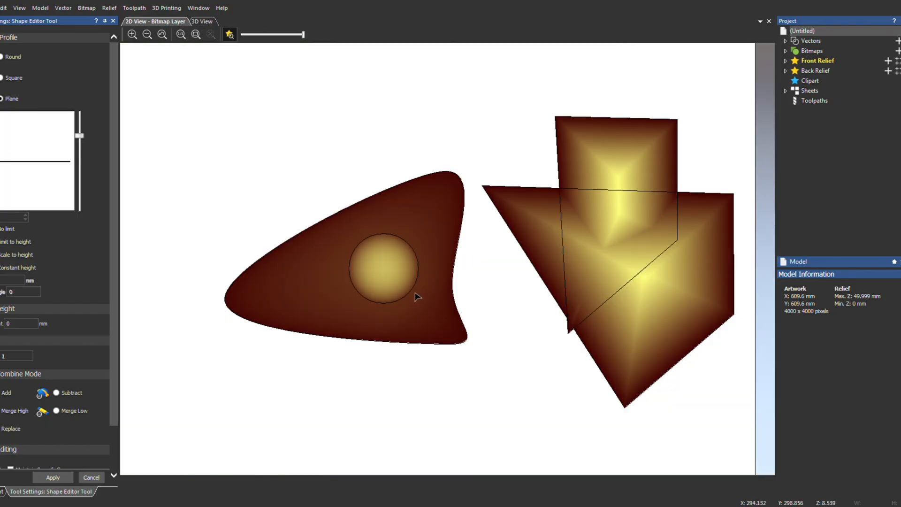
click(99, 476)
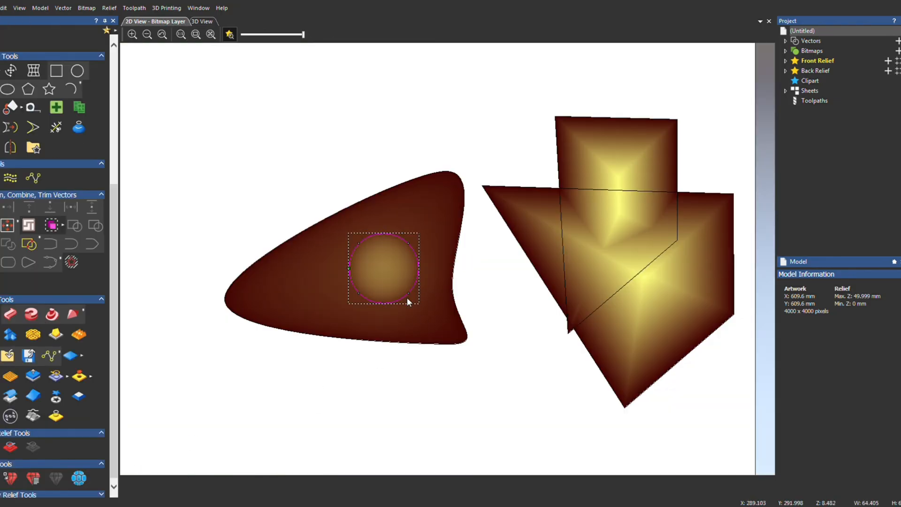
drag(408, 302, 321, 269)
Give the copied circle a round profile combined with Add and inspect it in 3D from above and isometrically.
click(10, 334)
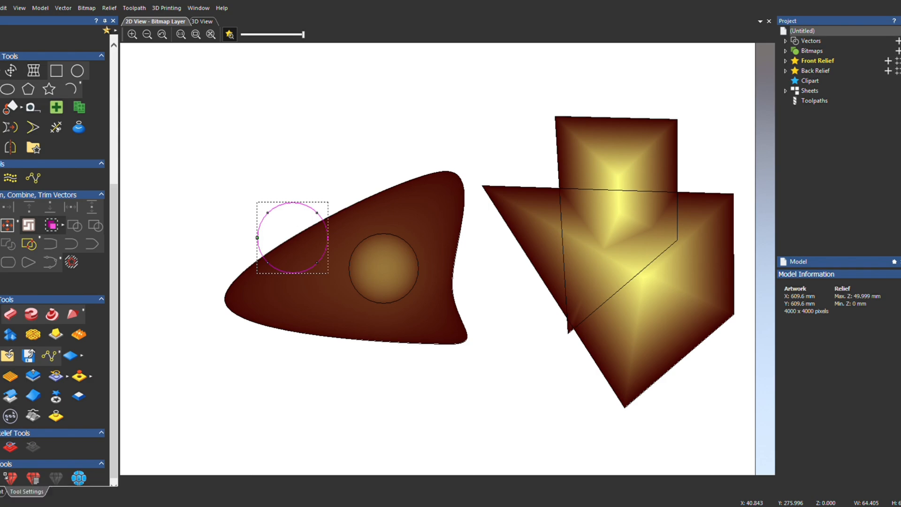
key(F3)
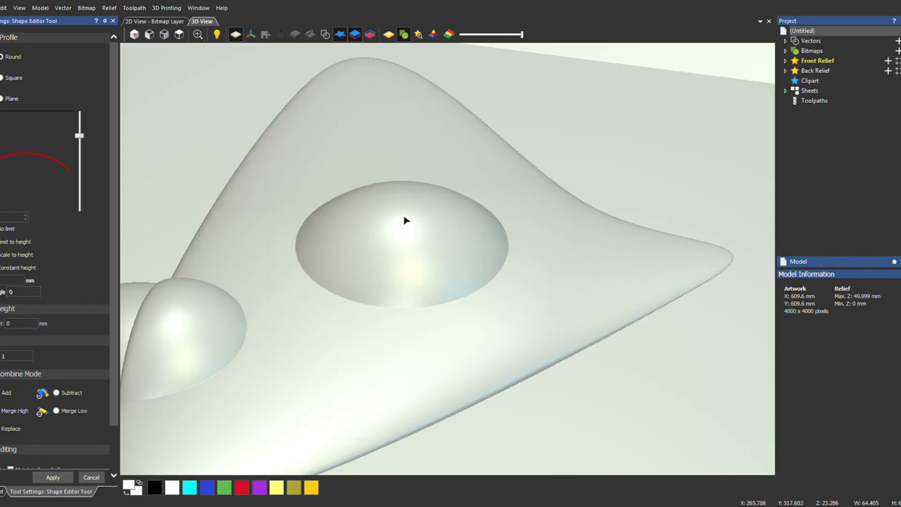
scroll(284, 281, down, 3)
scroll(288, 328, up, 3)
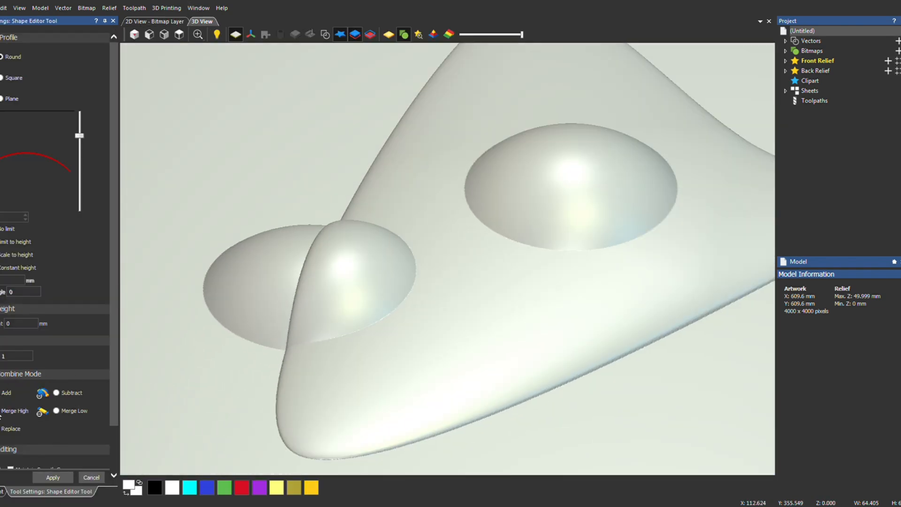
scroll(284, 312, up, 1)
click(180, 35)
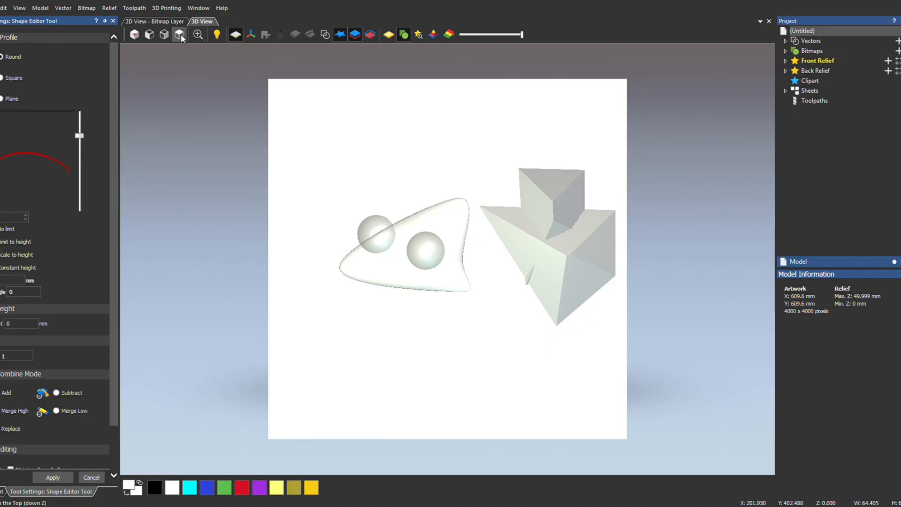
click(136, 36)
scroll(396, 297, up, 3)
scroll(441, 221, up, 3)
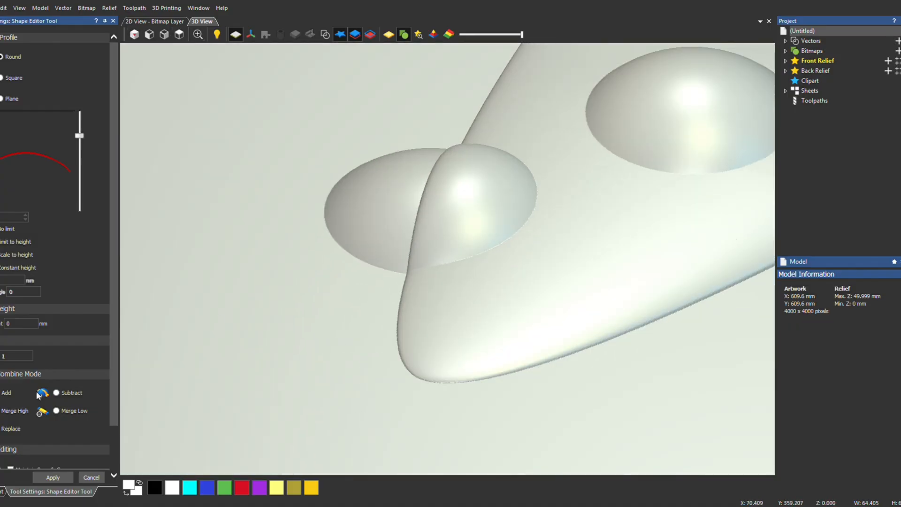
Compare the Merge High and Add results for the dome crossing the rounded shape's edge.
key(ctrl+z)
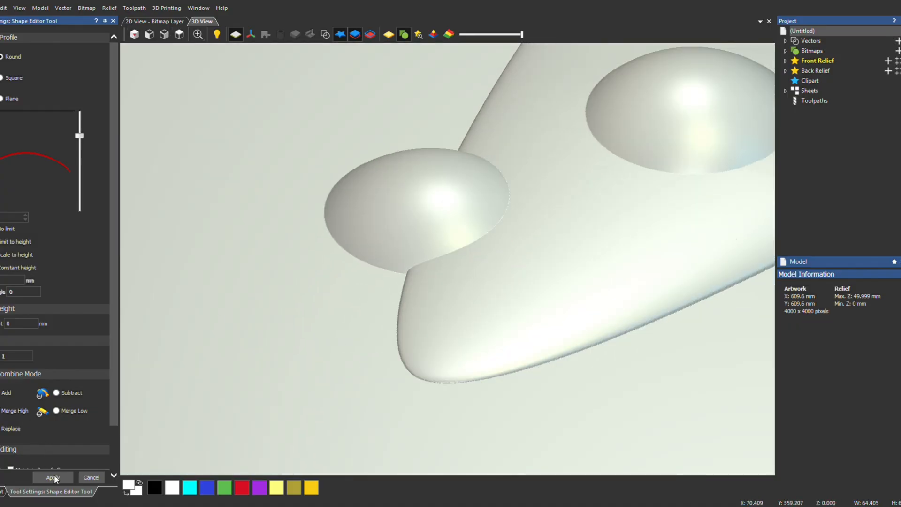
key(ctrl+y)
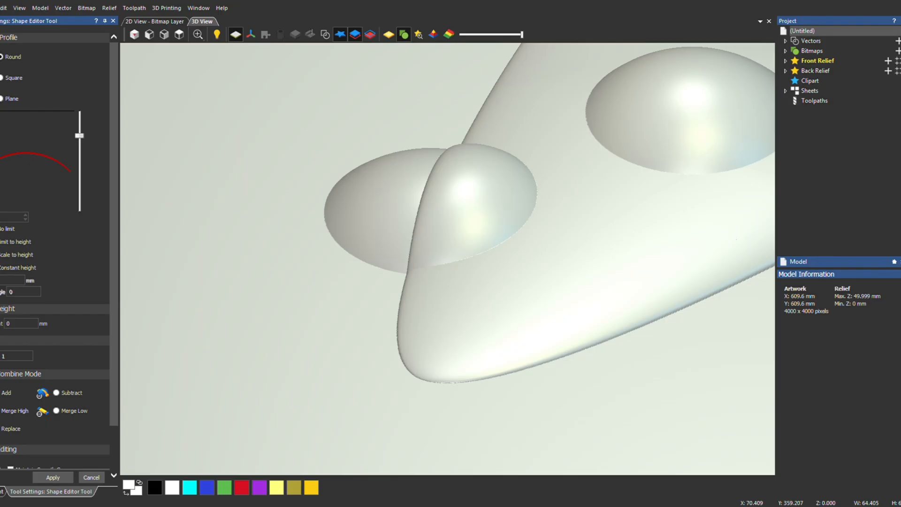
key(ctrl+z)
key(ctrl+y)
Subtract the copied circle's round profile from the relief, inspect the hollow, and close the Shape Editor.
click(55, 394)
drag(356, 300, 531, 227)
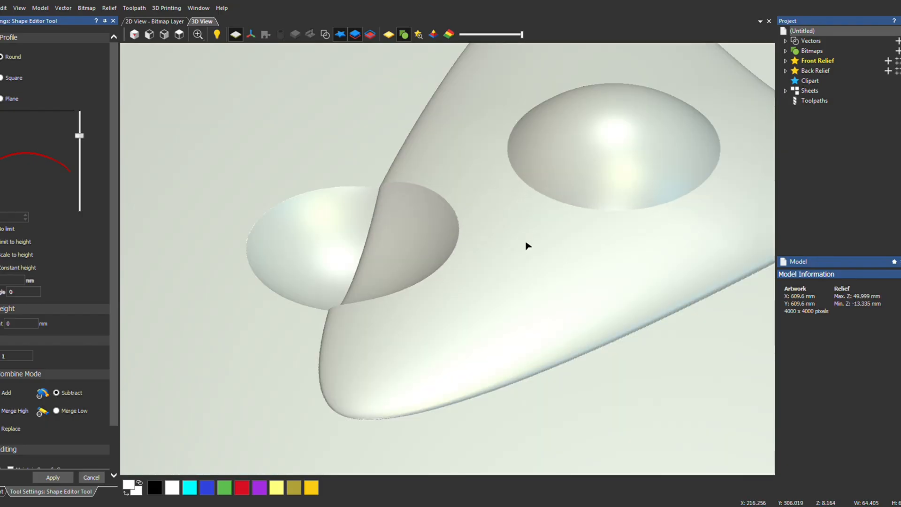
click(87, 478)
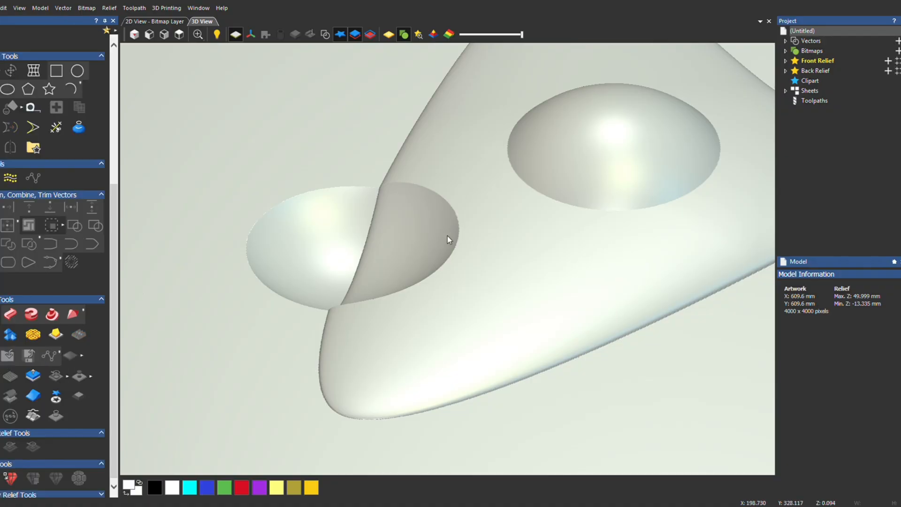
Reset the front relief and delete all vectors in the 2D view.
click(155, 21)
scroll(449, 272, up, 5)
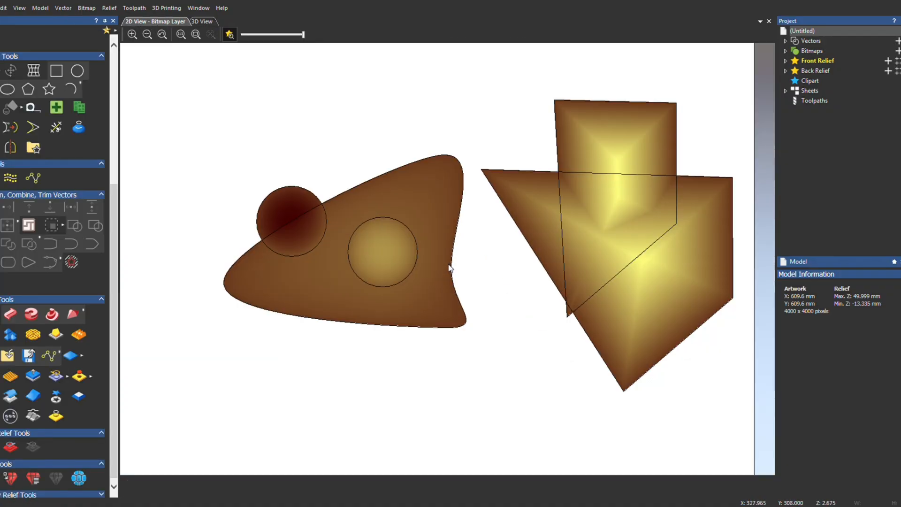
scroll(449, 268, down, 3)
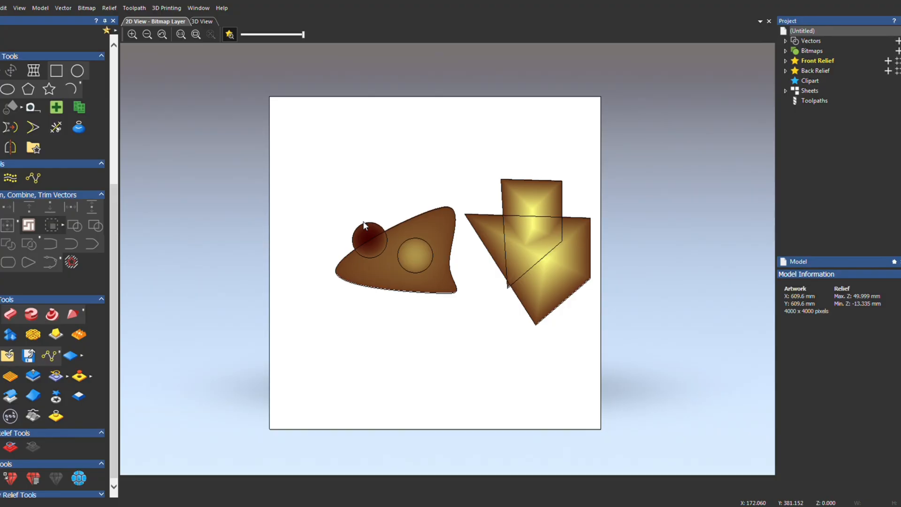
click(66, 357)
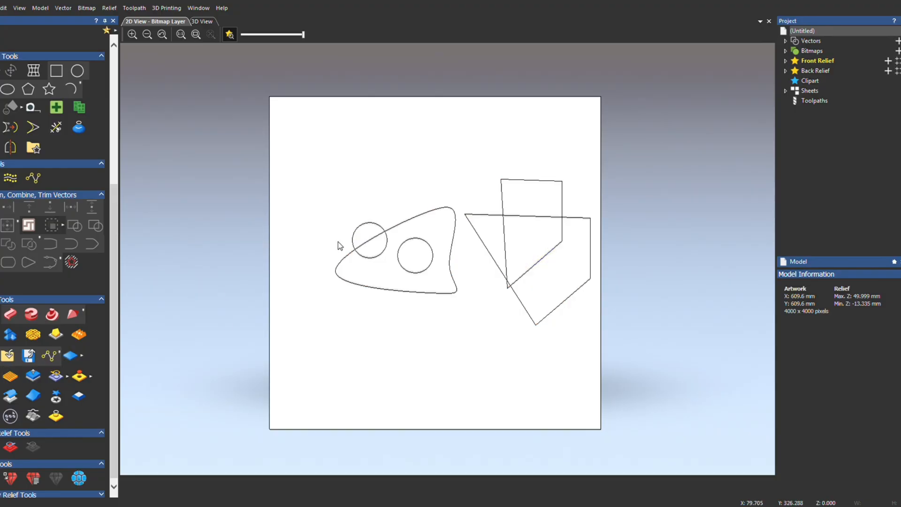
drag(239, 105, 651, 412)
key(Delete)
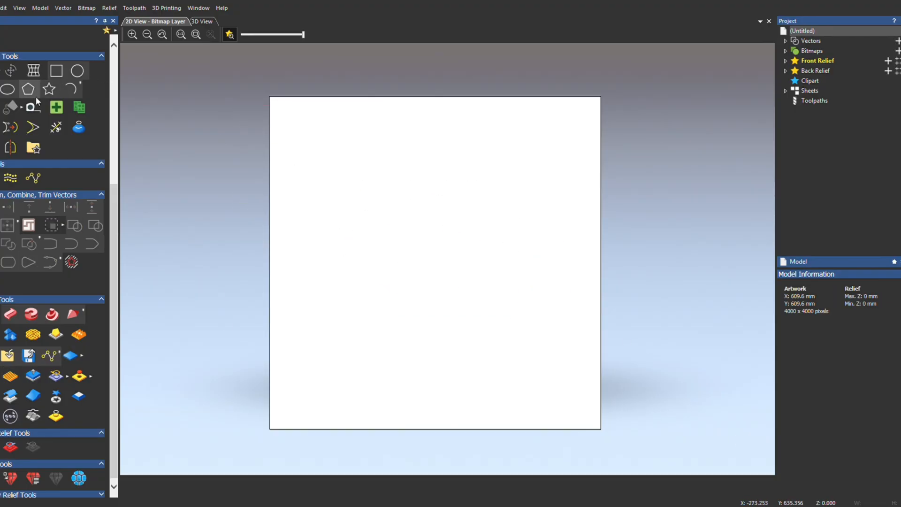
Draw a five-pointed star with an outer radius of about 141 mm near the middle of the artwork.
click(49, 89)
drag(442, 259, 503, 323)
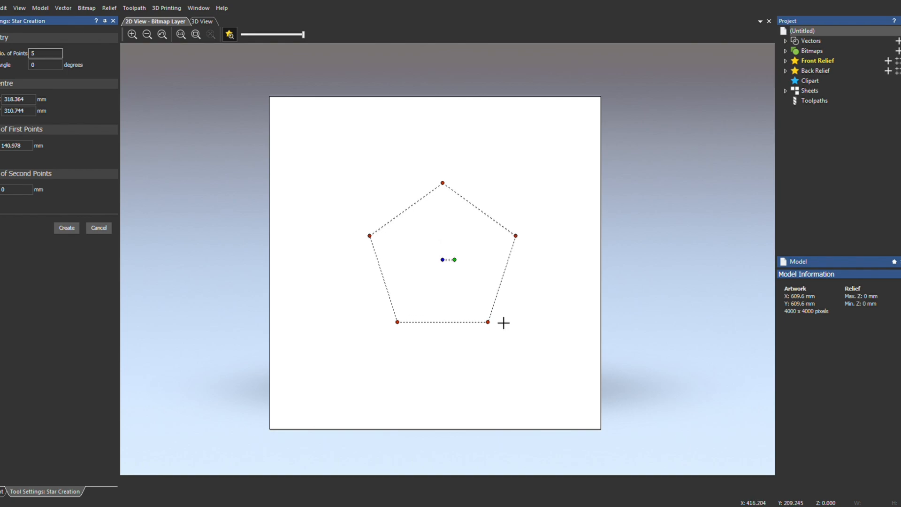
click(472, 280)
scroll(464, 269, up, 1)
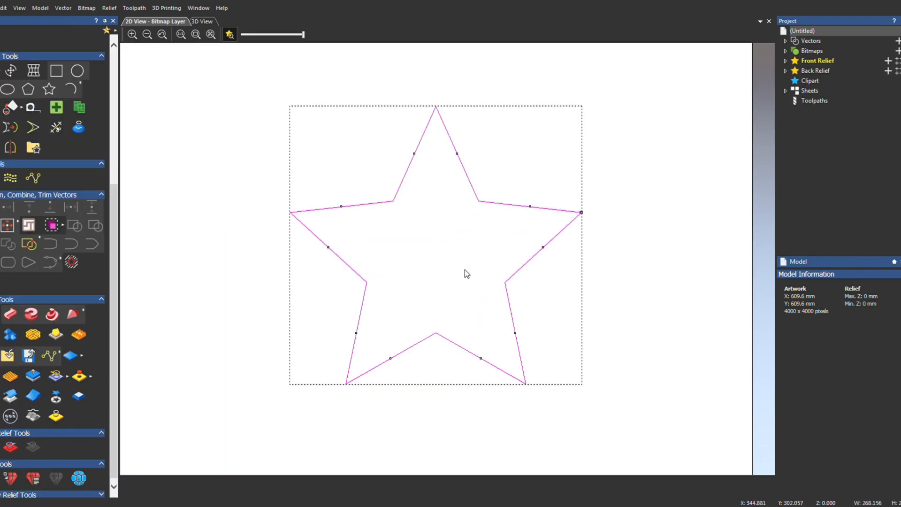
Draw a circle about 87 mm in diameter inside the star and centre both vectors on the artwork.
click(77, 70)
drag(441, 258, 481, 299)
click(9, 225)
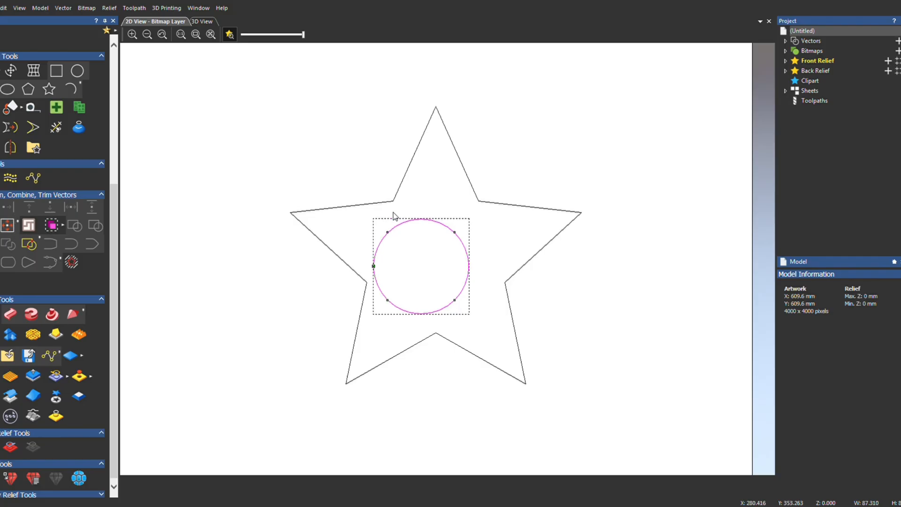
click(397, 201)
click(8, 226)
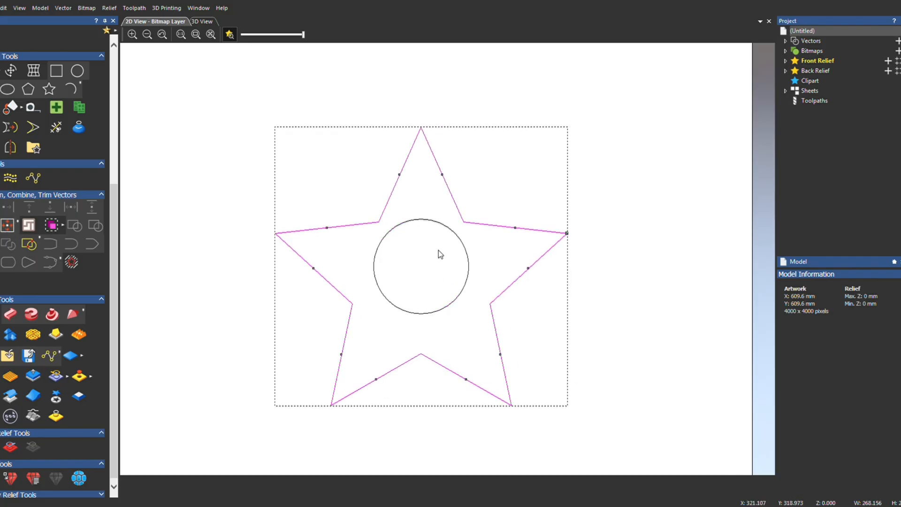
Move the circle down to the star's visual centre and open the Shape Editor for the star outline.
drag(331, 185, 568, 401)
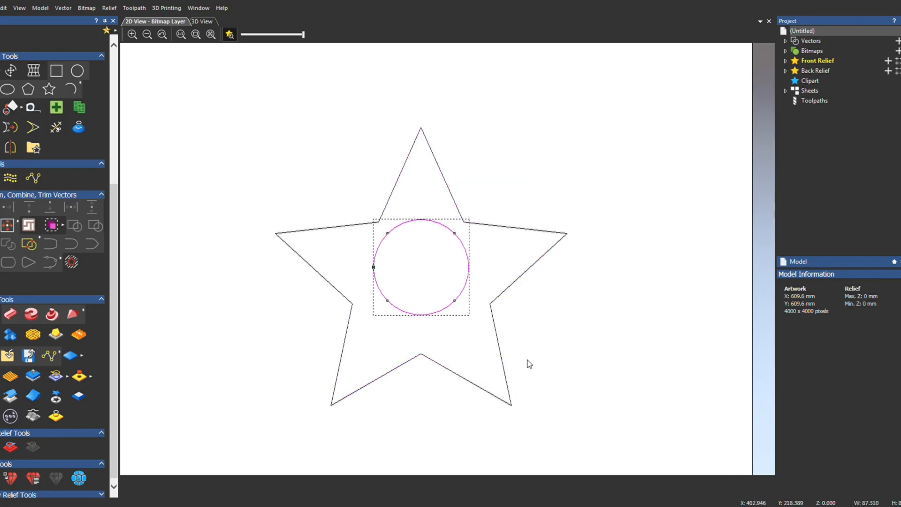
click(490, 313)
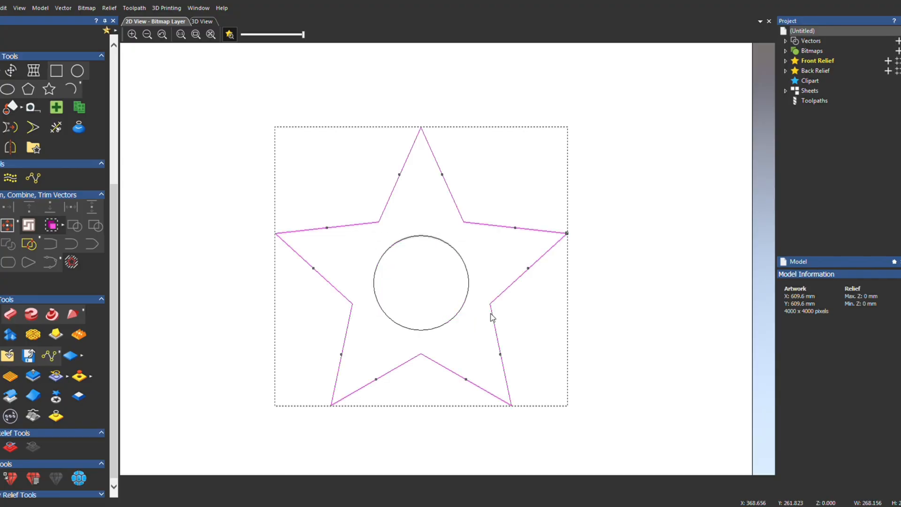
click(1, 316)
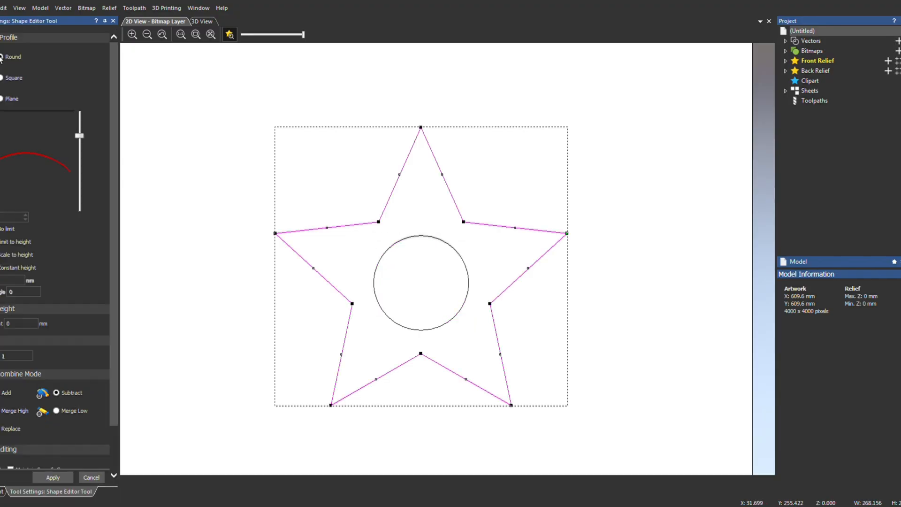
Try subtracting the star with a round profile and a square profile, and inspect the result in 3D.
click(1, 57)
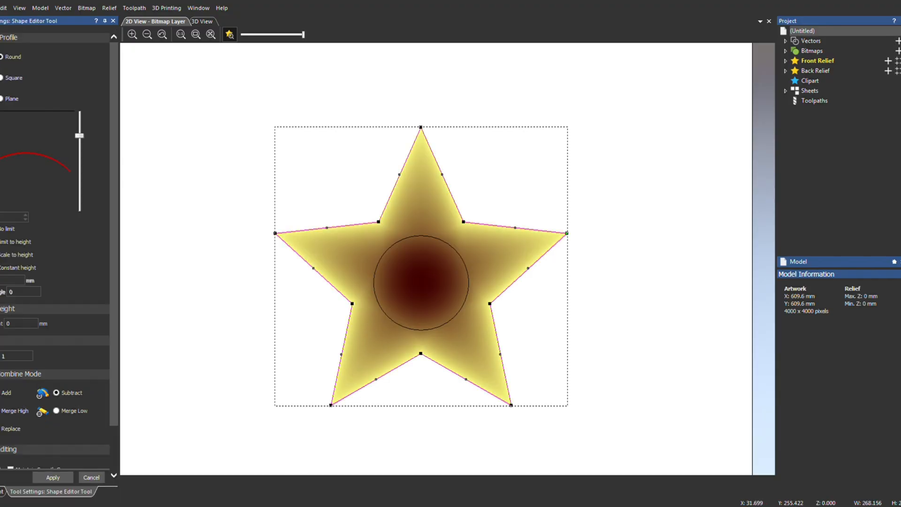
click(1, 78)
click(202, 21)
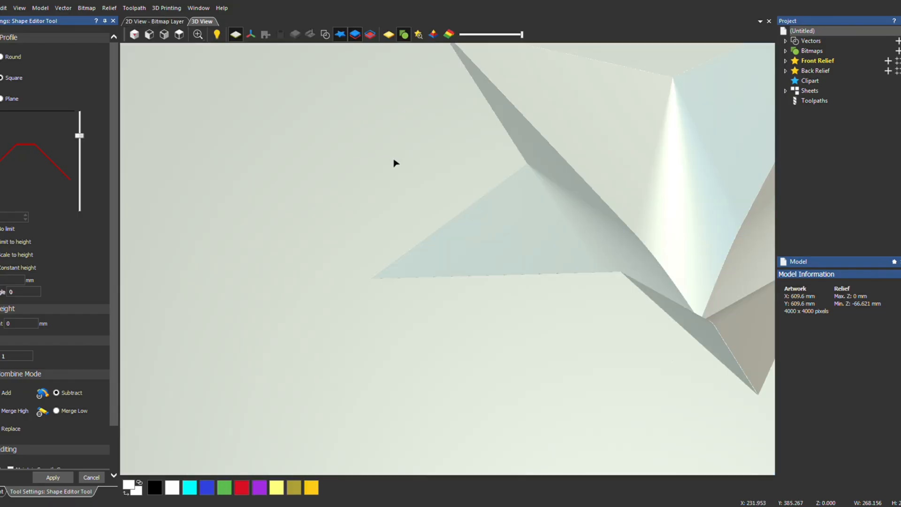
scroll(451, 256, down, 3)
scroll(668, 253, up, 2)
Set the star's combine mode to Add and scale its square profile to a height of 5 mm.
click(2, 392)
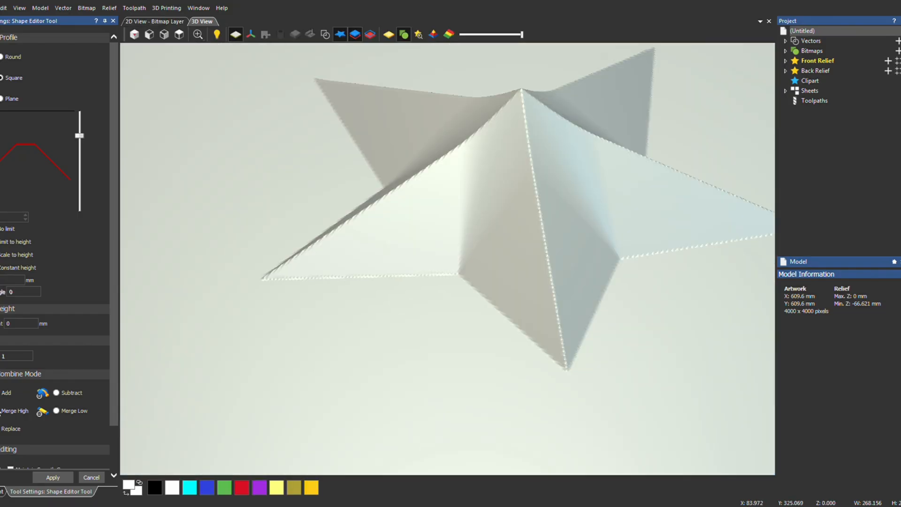
click(1, 255)
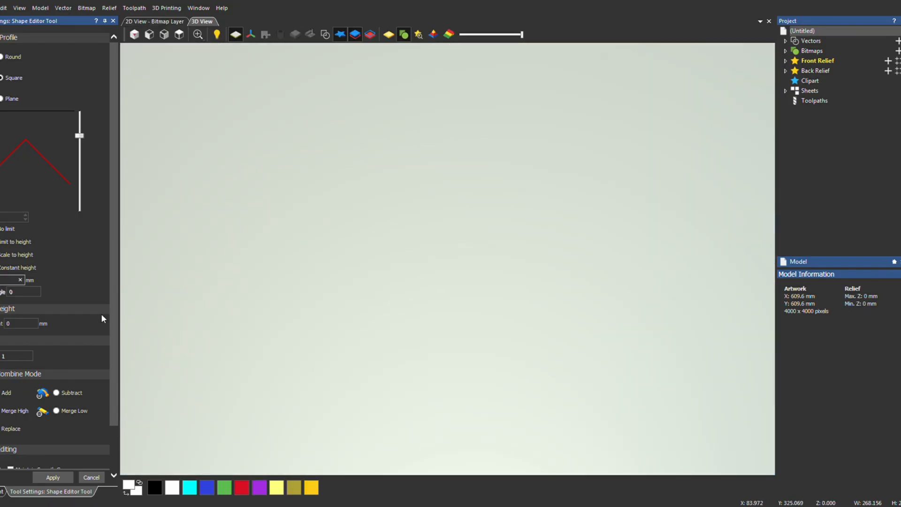
scroll(470, 195, down, 2)
scroll(563, 209, up, 2)
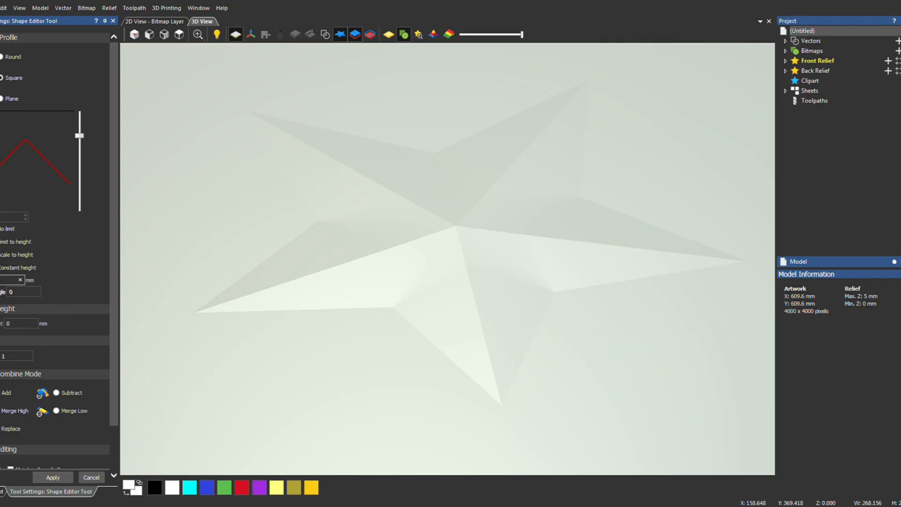
Limit the star's square profile to a height of 5 mm and reselect the star in the 2D view.
click(6, 267)
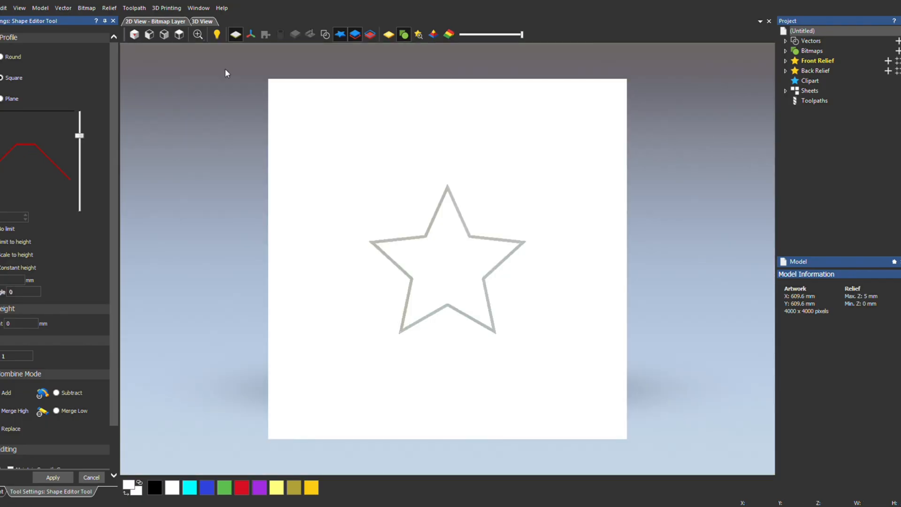
key(F2)
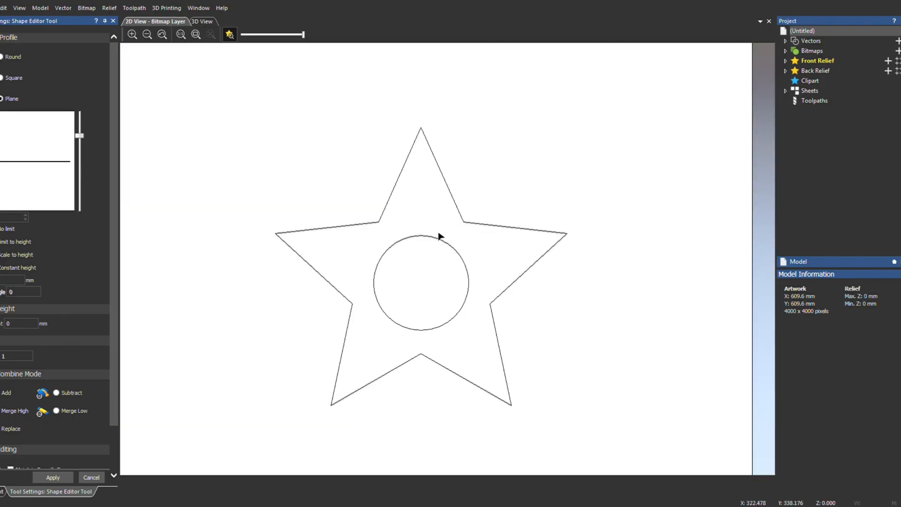
click(454, 203)
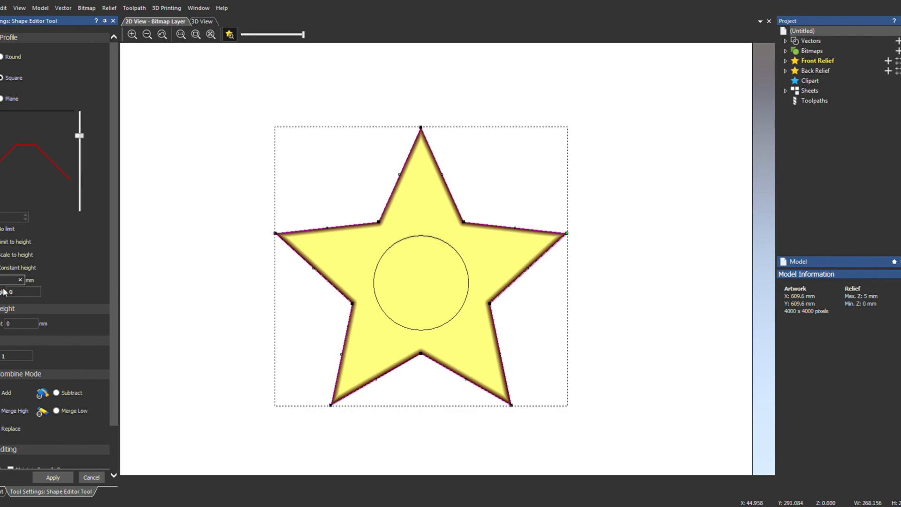
Set the star's height limit to 15 mm and apply the square profile.
text(105)
key(BackSpace)
key(BackSpace)
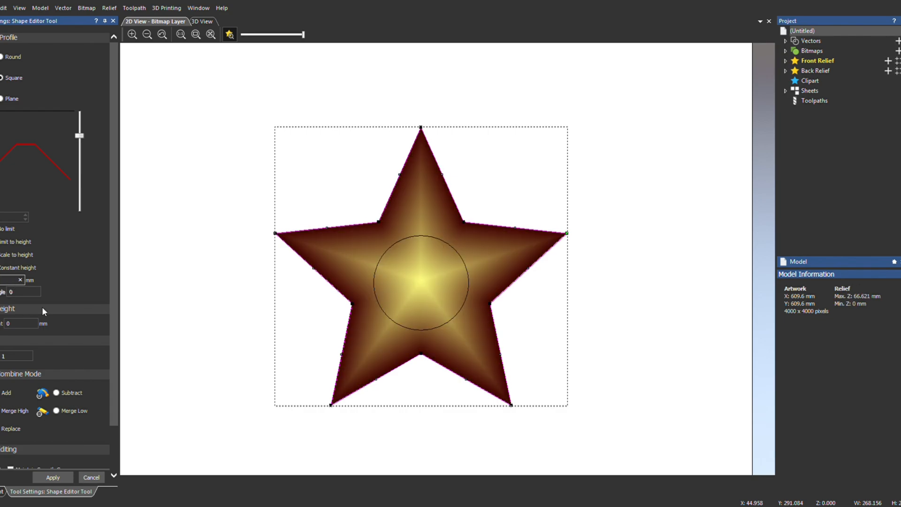
text(5)
scroll(431, 287, up, 1)
drag(83, 138, 85, 140)
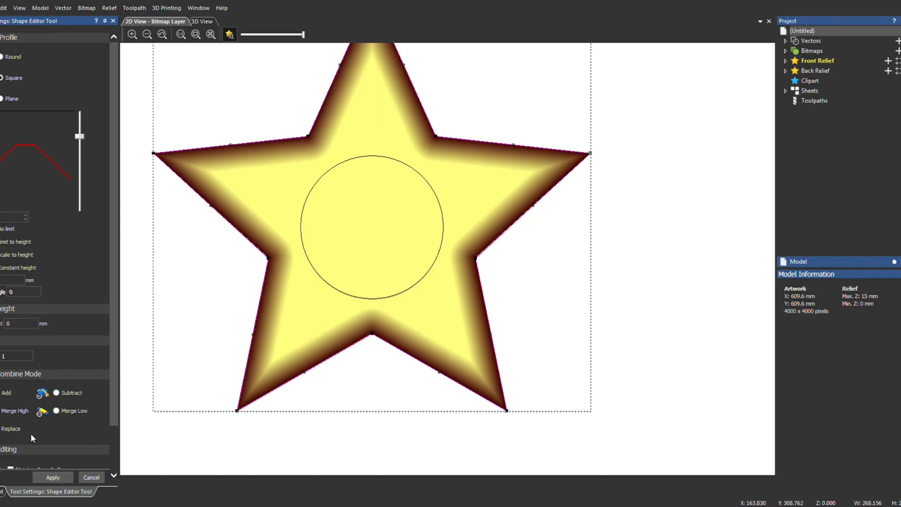
click(52, 479)
Add a round profile to the central circle on top of the star and inspect the dome in isometric 3D view.
click(345, 295)
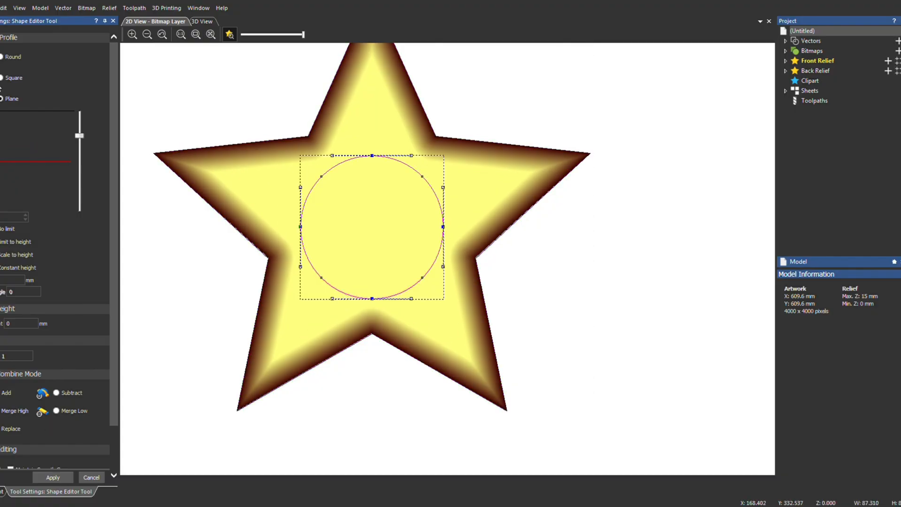
click(2, 58)
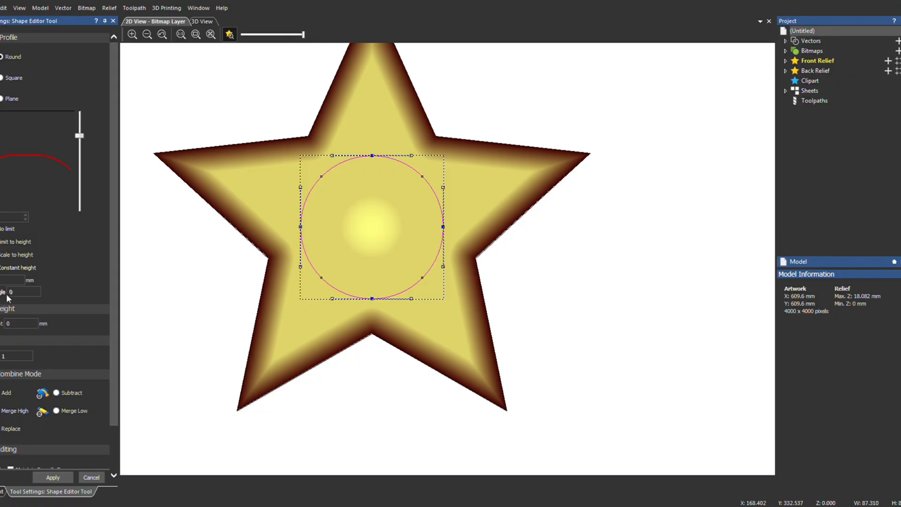
click(2, 392)
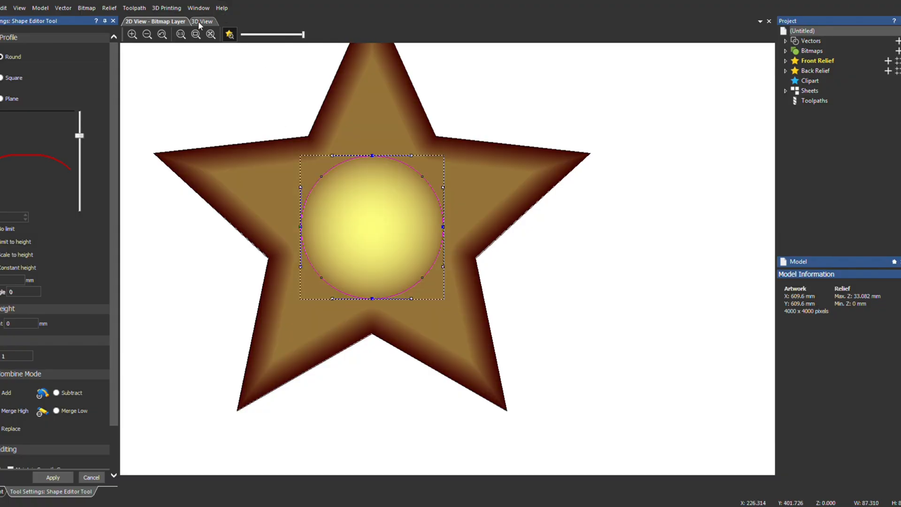
key(F3)
scroll(411, 296, up, 3)
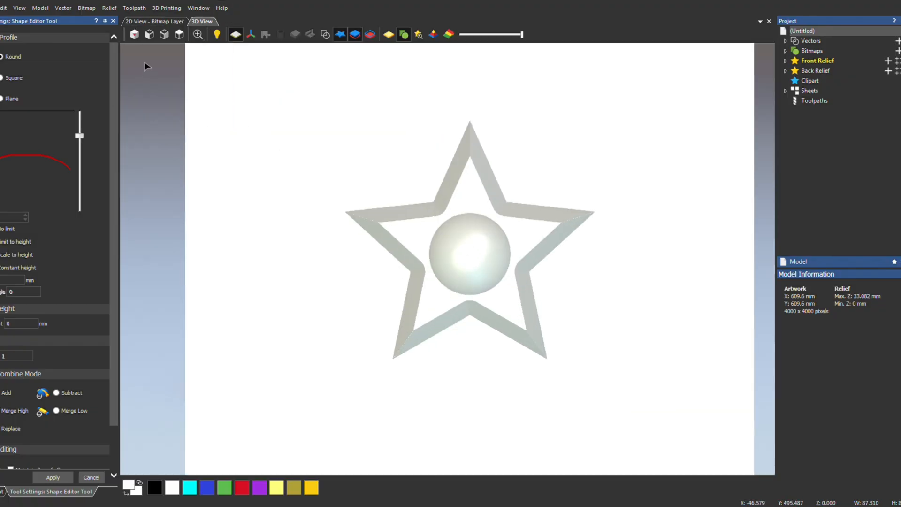
click(135, 34)
scroll(467, 255, up, 5)
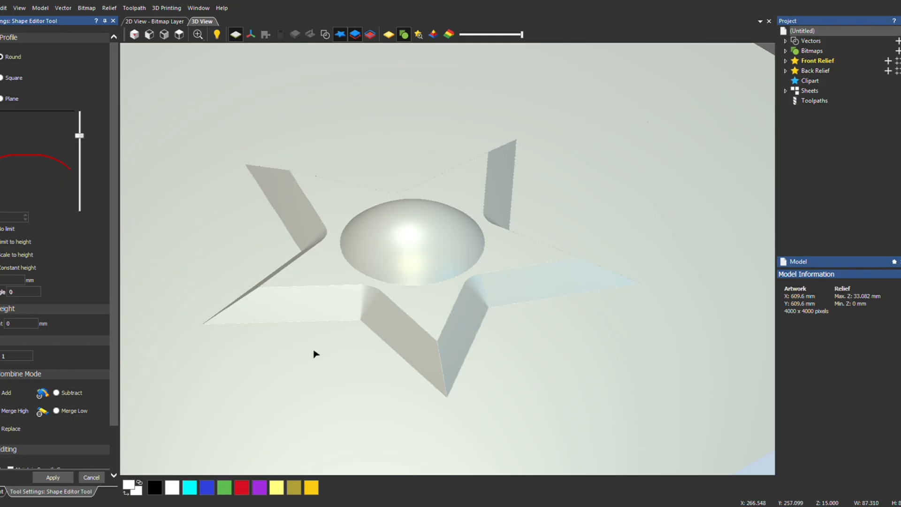
Raise the circle's round profile angle to the maximum and inspect the dome from above and in isometric view.
drag(80, 137, 97, 92)
scroll(424, 282, up, 2)
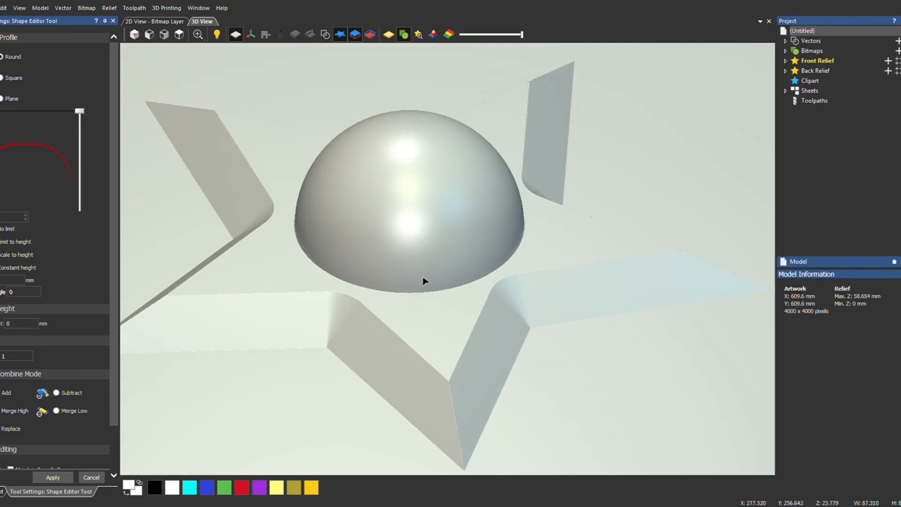
click(132, 37)
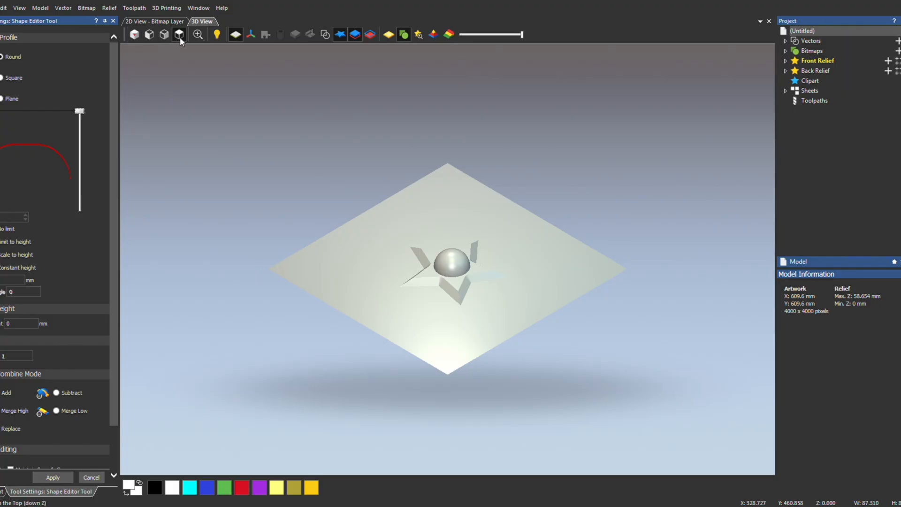
click(179, 37)
scroll(471, 289, up, 3)
click(134, 39)
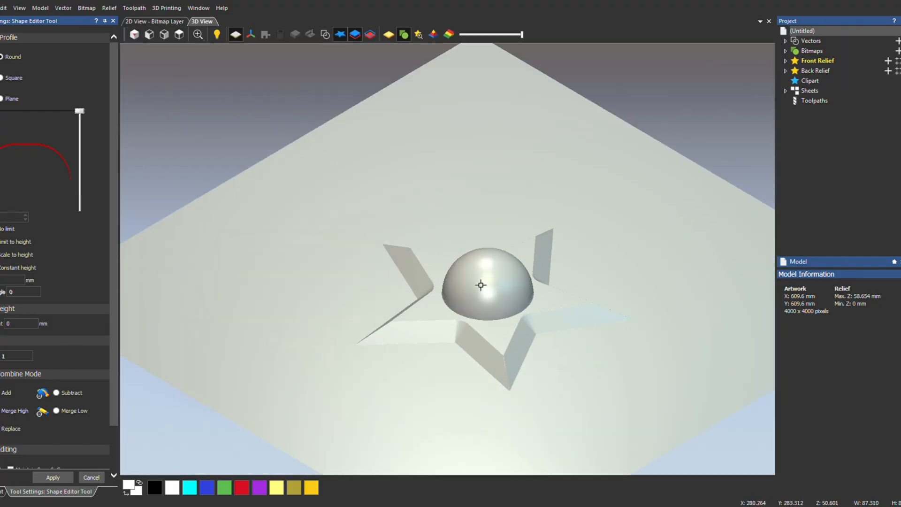
scroll(483, 287, up, 3)
Lower the circle's round profile angle below zero to form a hollow, close the Shape Editor and return to the 2D view.
drag(82, 116, 101, 182)
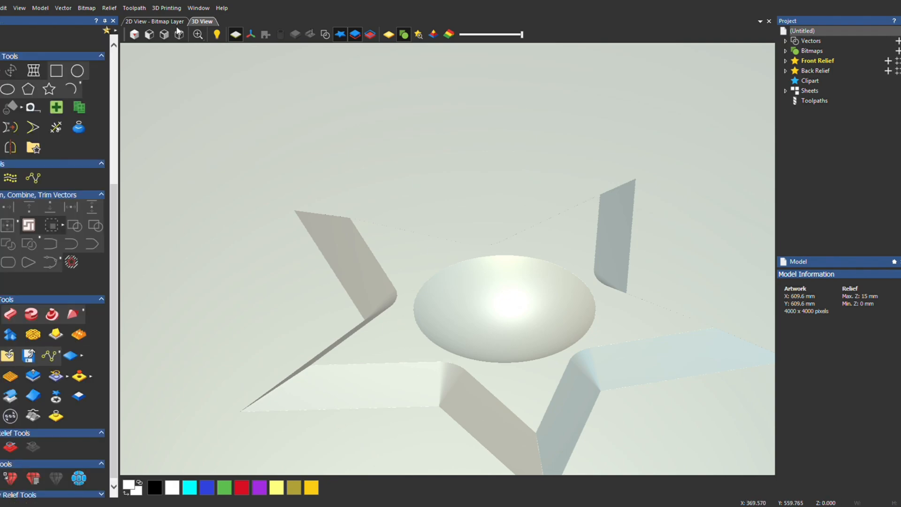
click(155, 21)
scroll(409, 330, down, 2)
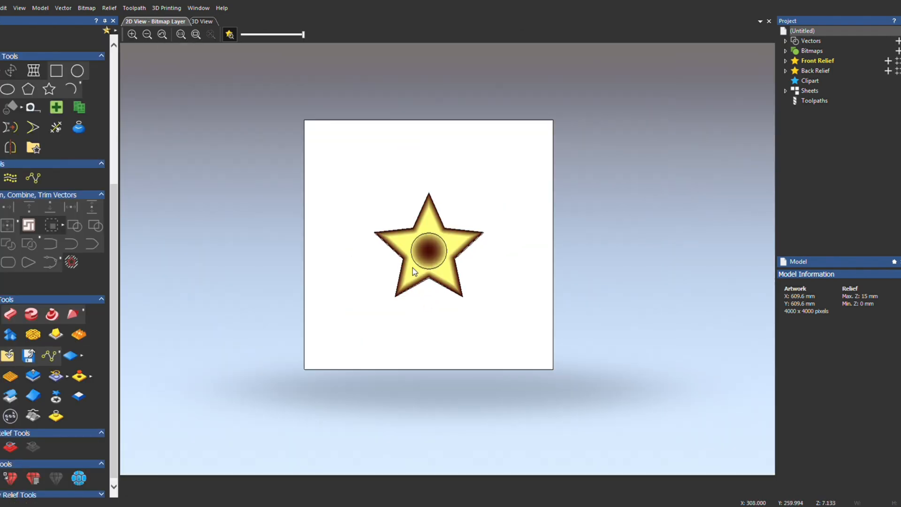